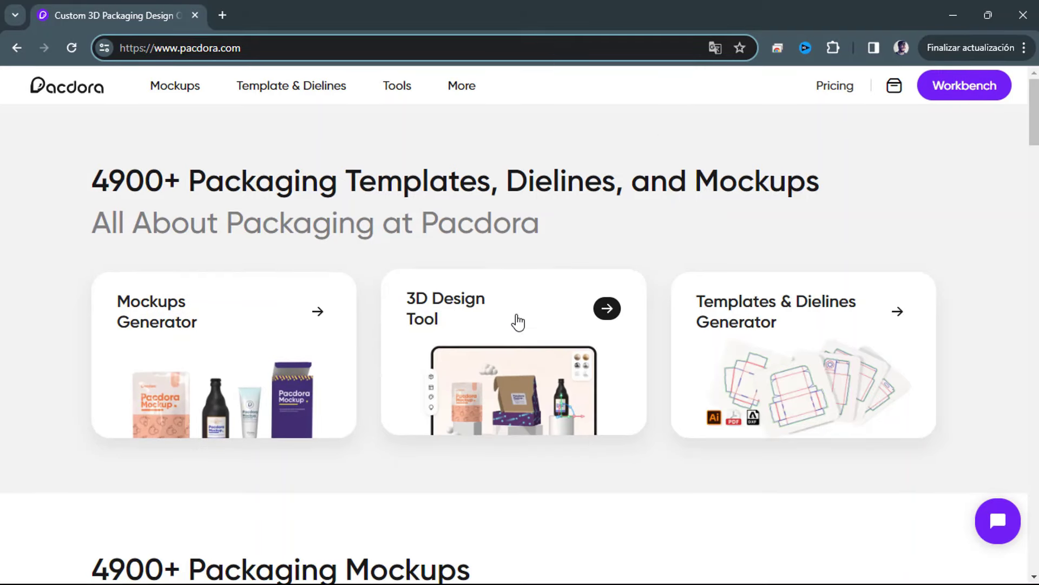
Scroll the Pacdora home page sections down and back up to reach the sign-in form
scroll(630, 255, down, 2)
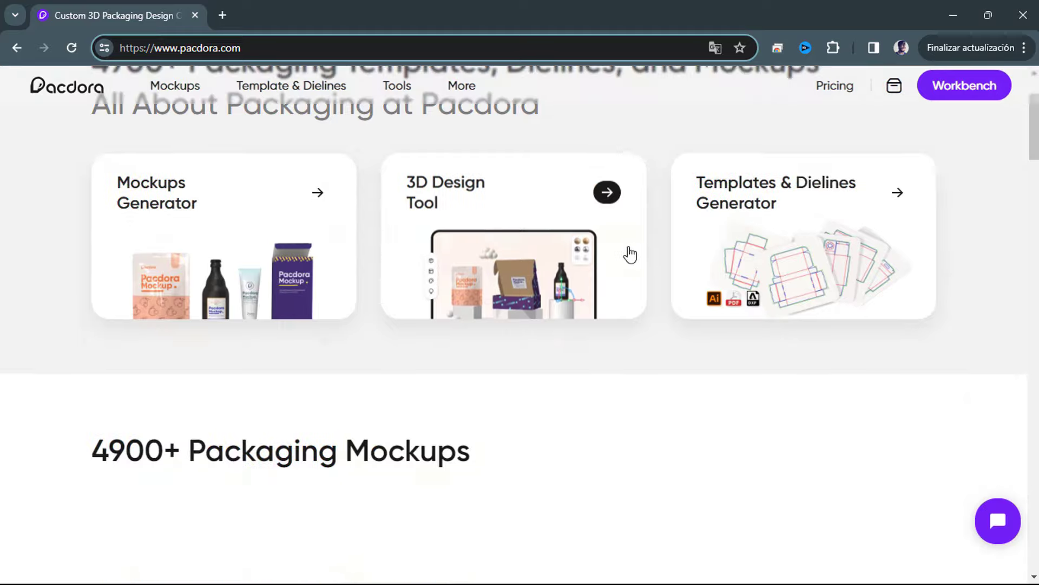
drag(1037, 141, 1035, 452)
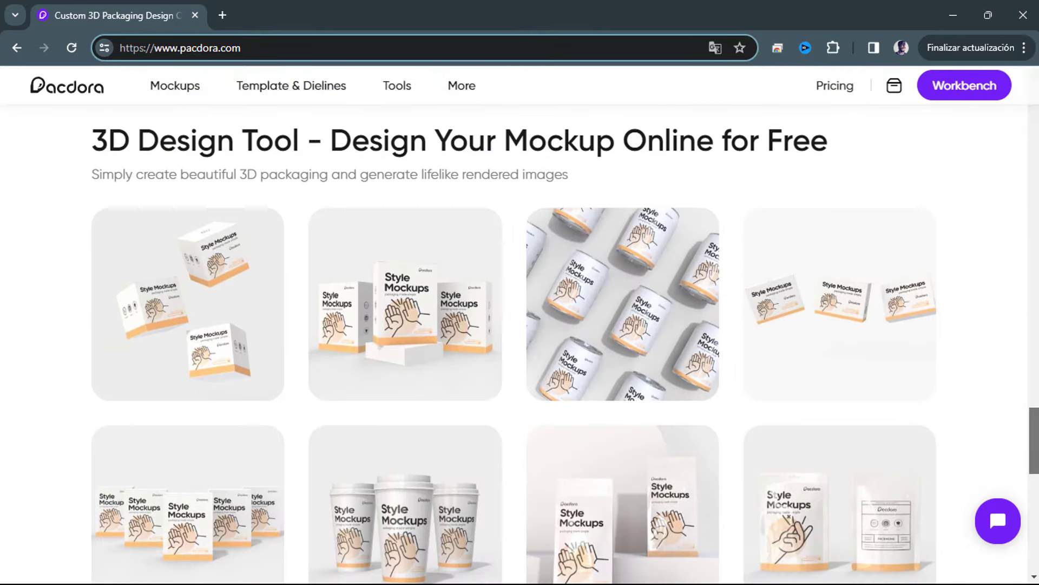
scroll(519, 325, up, 10)
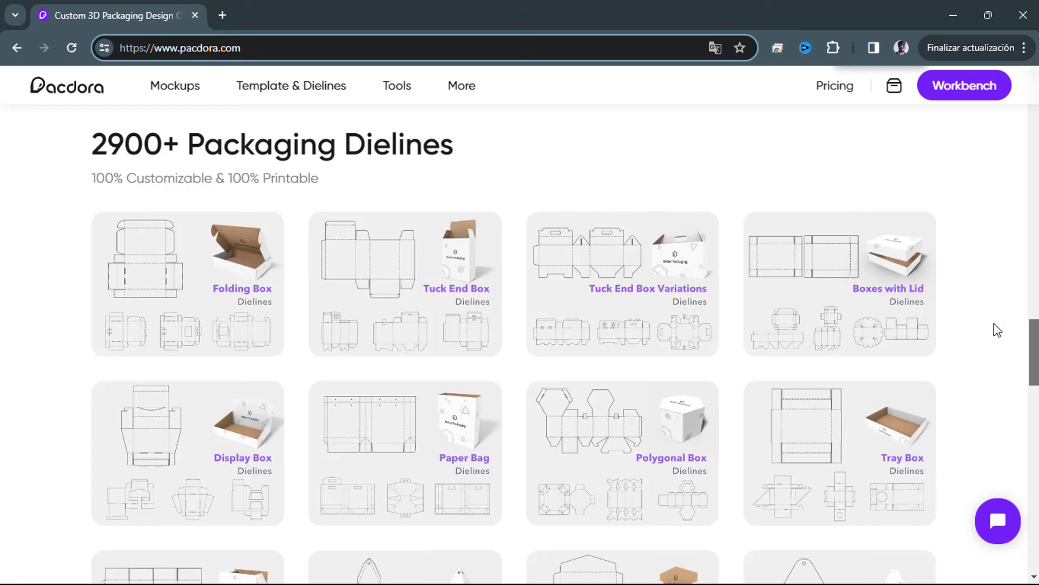
drag(1034, 358, 1034, 104)
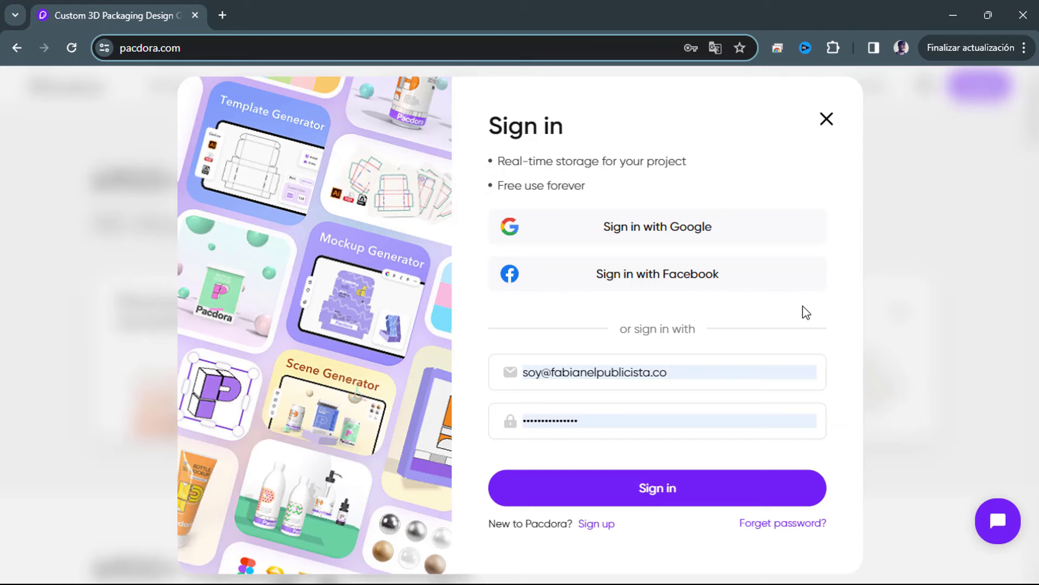
Sign in, then start checkout for the yearly Personal Pro plan at USD $60
click(713, 493)
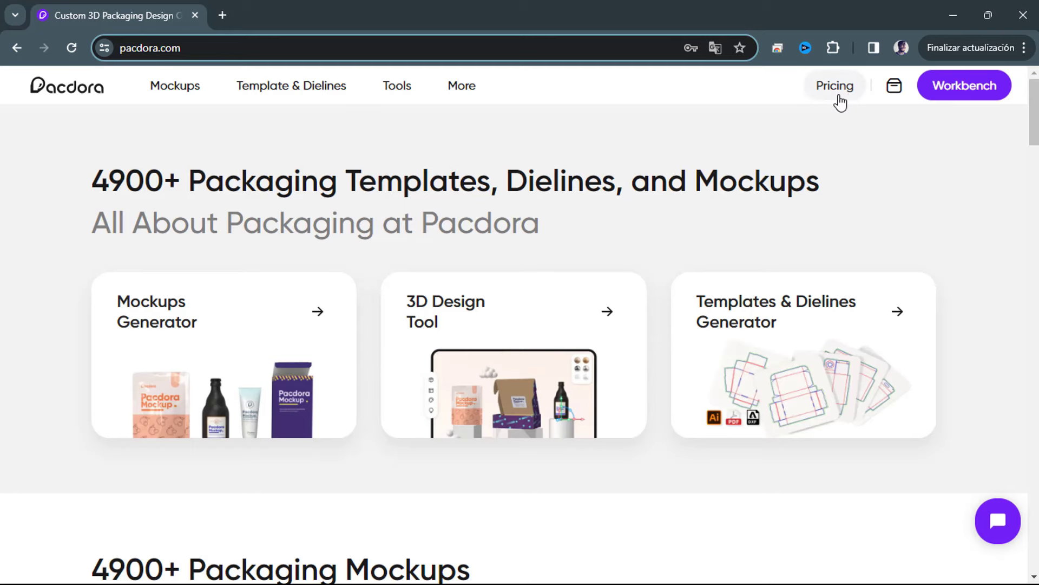
click(844, 101)
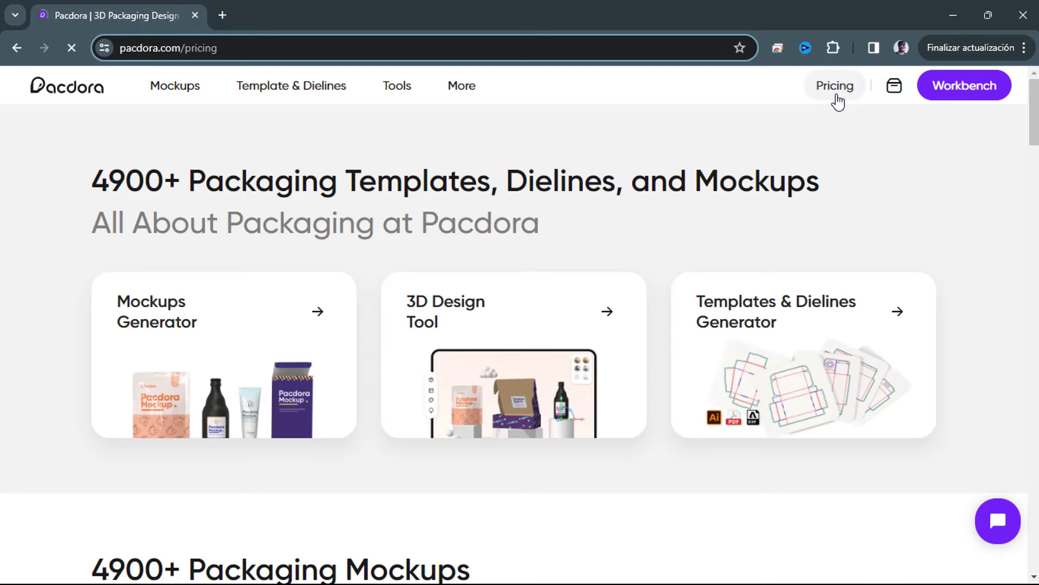
scroll(647, 335, down, 3)
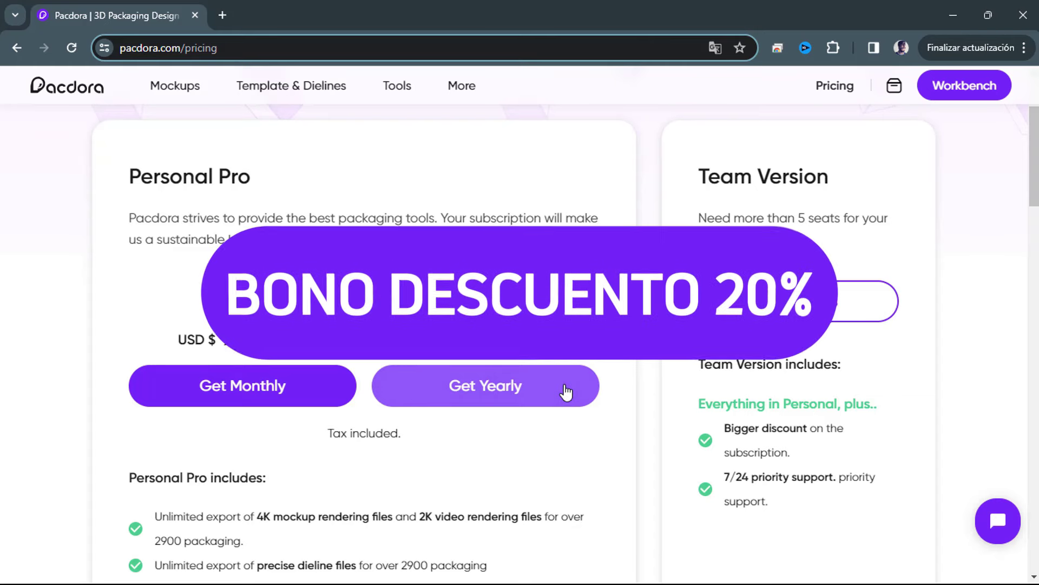
click(565, 390)
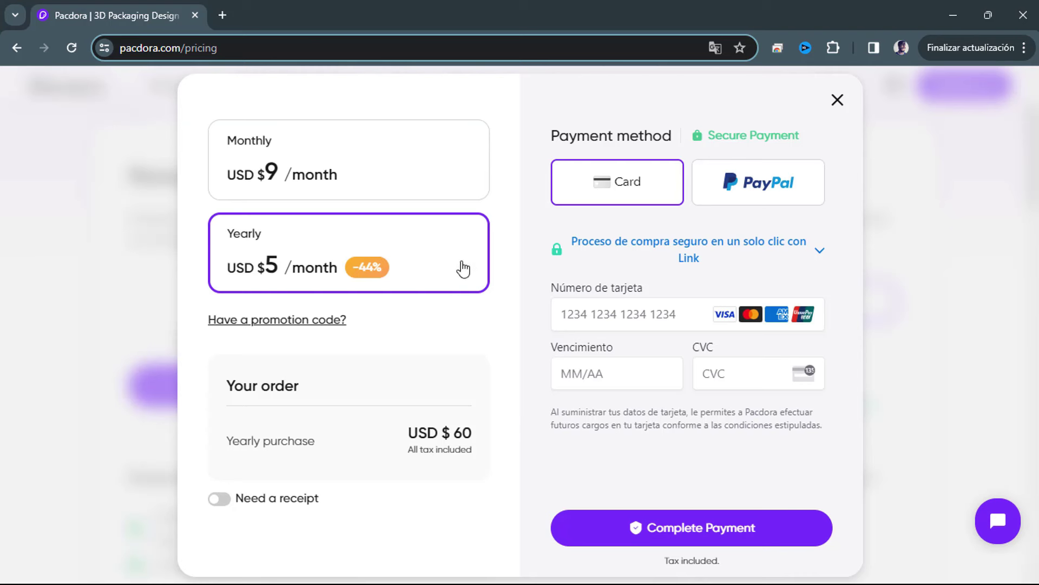
Enter a promotion code so the yearly total drops from USD $60 to USD $48
click(309, 321)
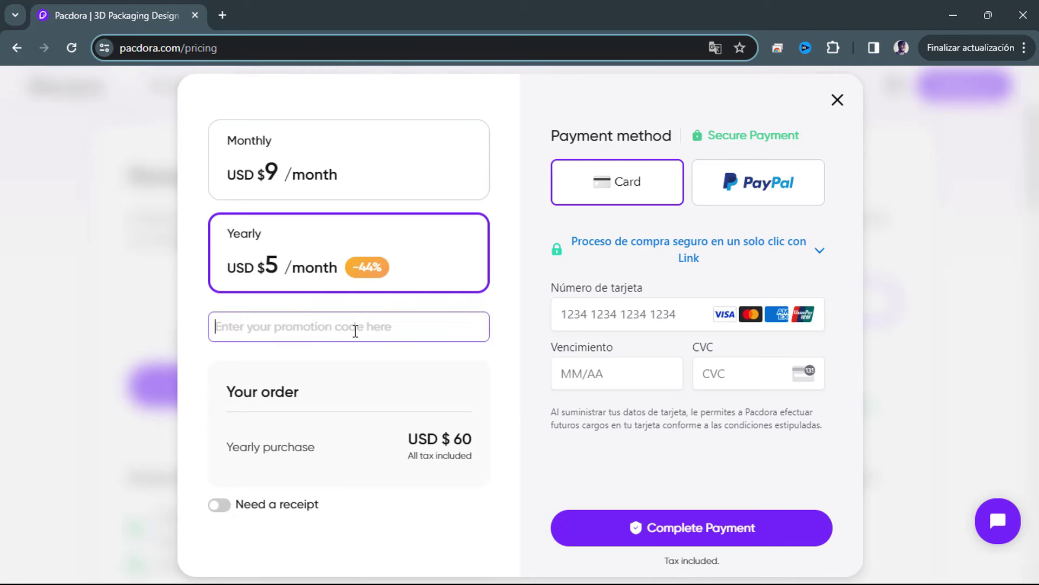
text(Fabian20)
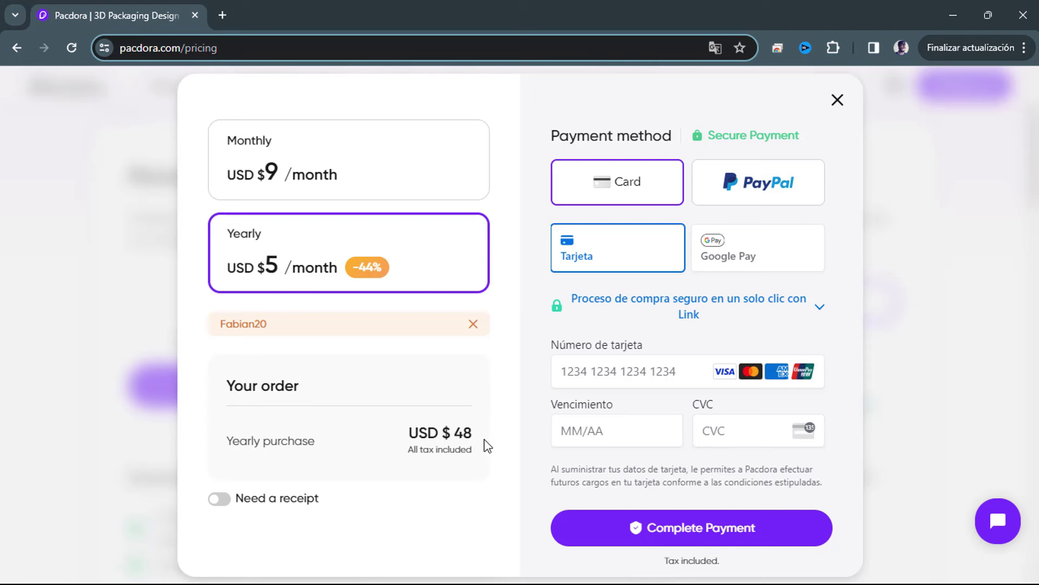
drag(470, 436, 407, 444)
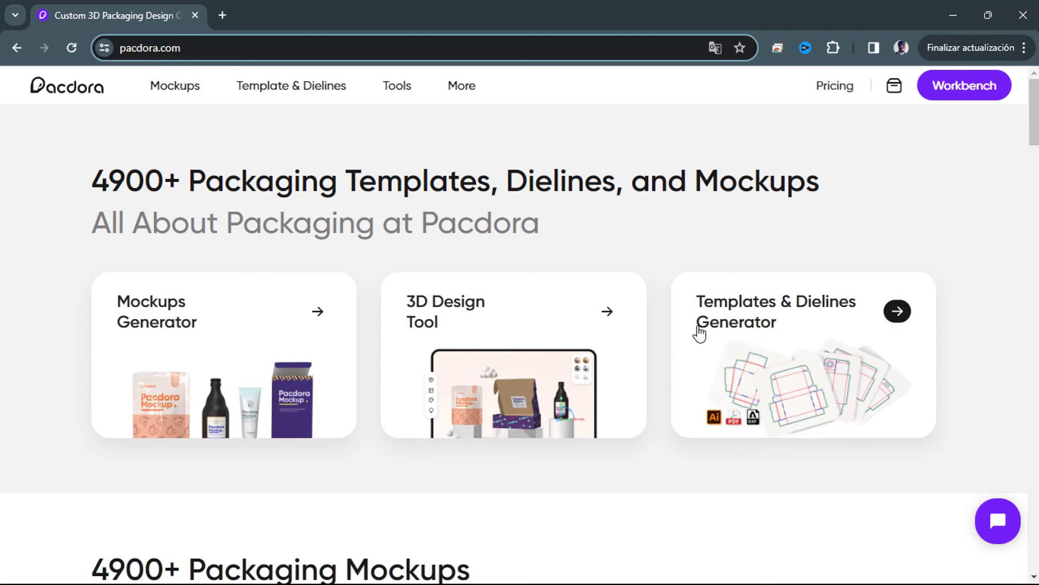
Open the Templates & Dielines library and browse down through the template grid
click(797, 344)
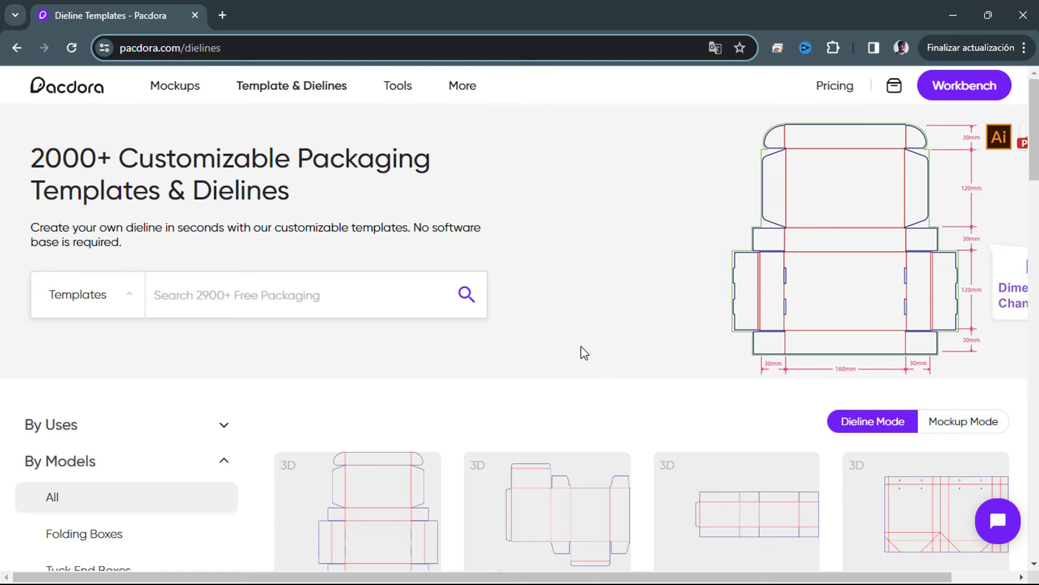
scroll(650, 413, down, 3)
scroll(644, 399, down, 2)
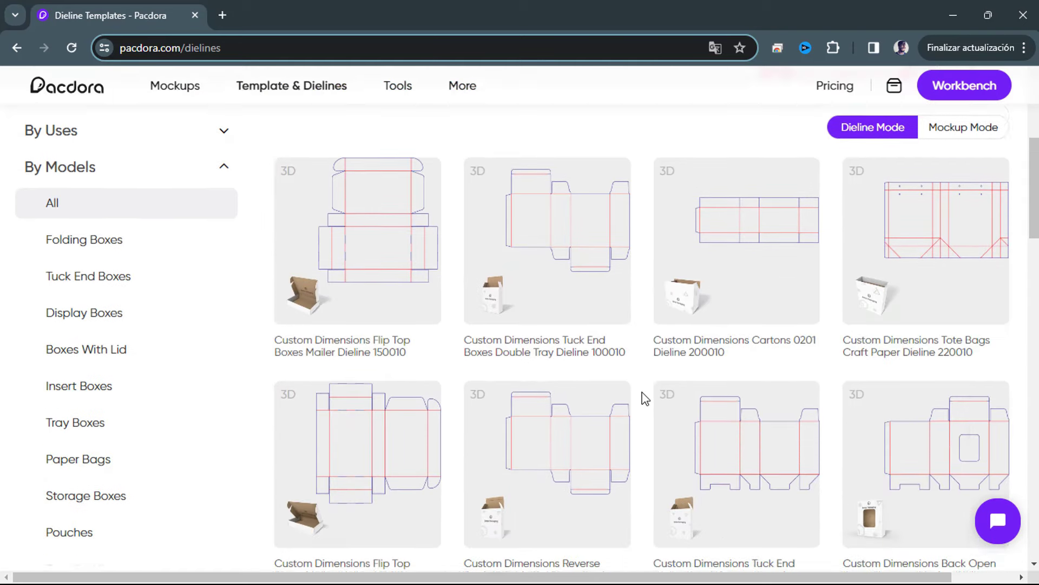
scroll(644, 399, down, 2)
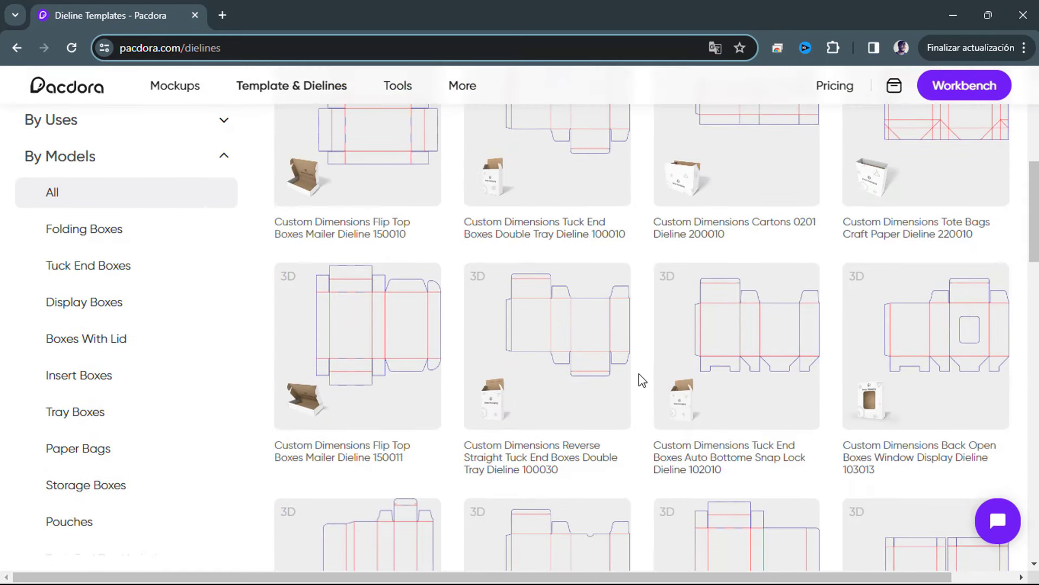
scroll(641, 374, down, 2)
scroll(641, 373, down, 2)
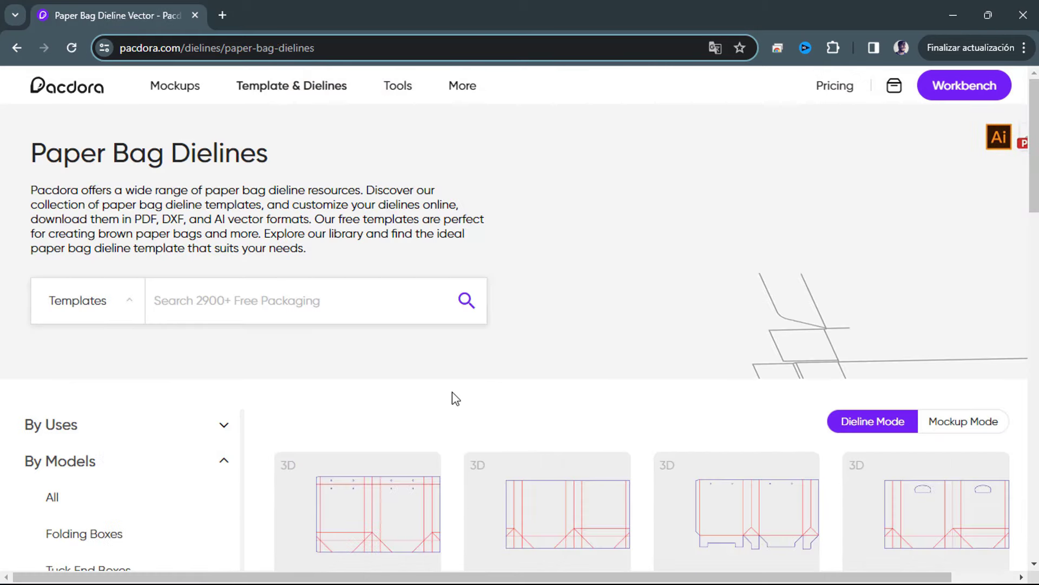
scroll(453, 391, down, 4)
scroll(453, 390, down, 2)
scroll(454, 390, down, 3)
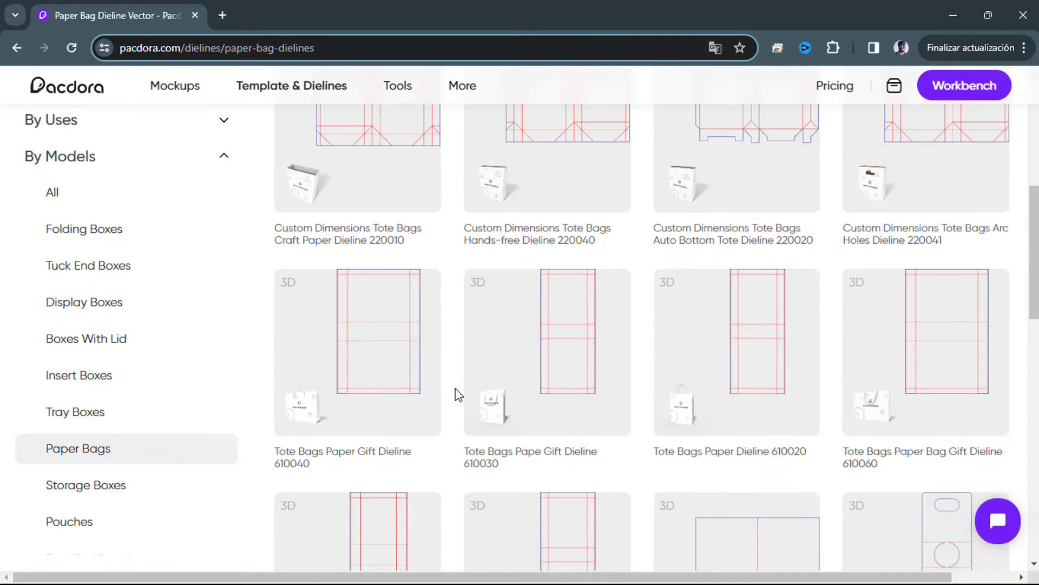
scroll(455, 388, down, 1)
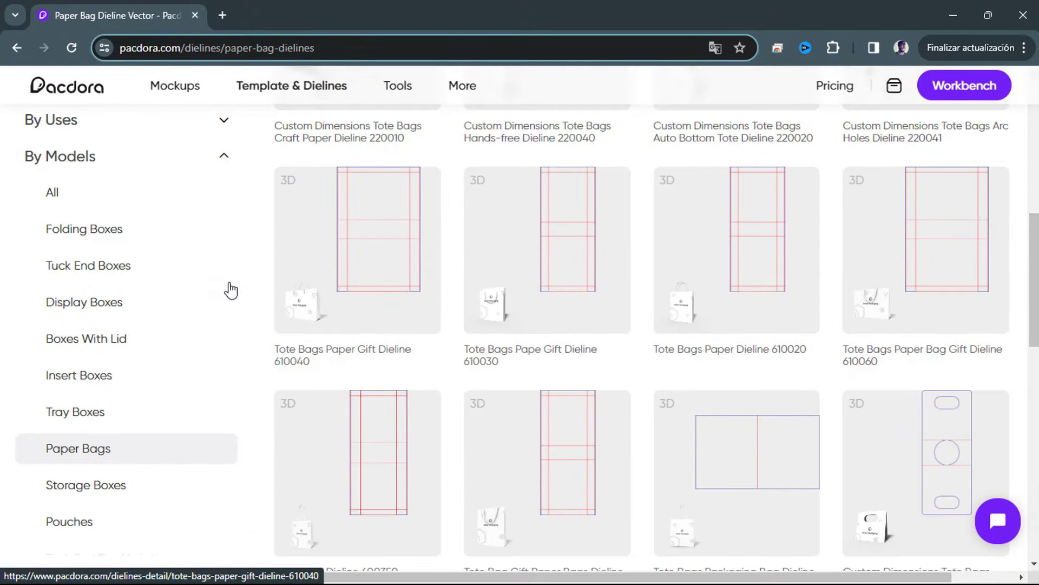
Filter the library to Tuck End Boxes dielines and scroll through the results
click(160, 266)
scroll(266, 352, down, 4)
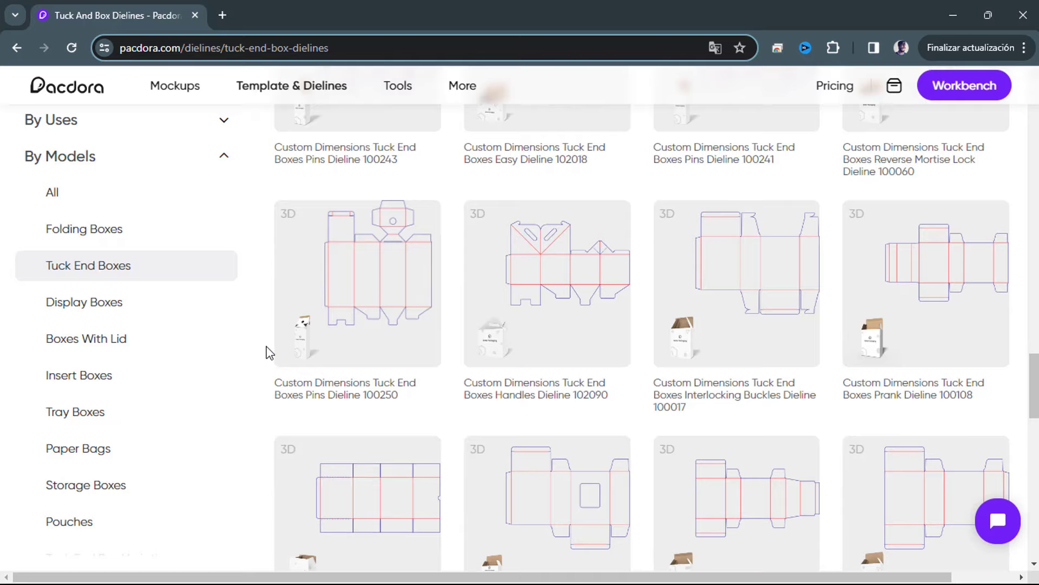
scroll(267, 352, down, 4)
scroll(266, 353, down, 4)
scroll(266, 352, down, 7)
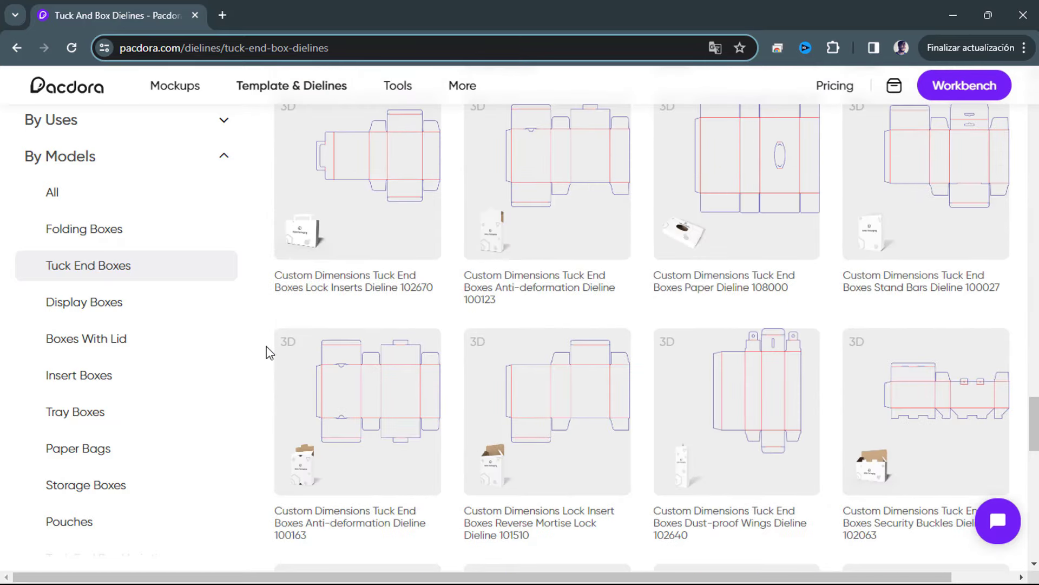
scroll(267, 352, down, 5)
scroll(266, 353, up, 7)
scroll(267, 353, up, 10)
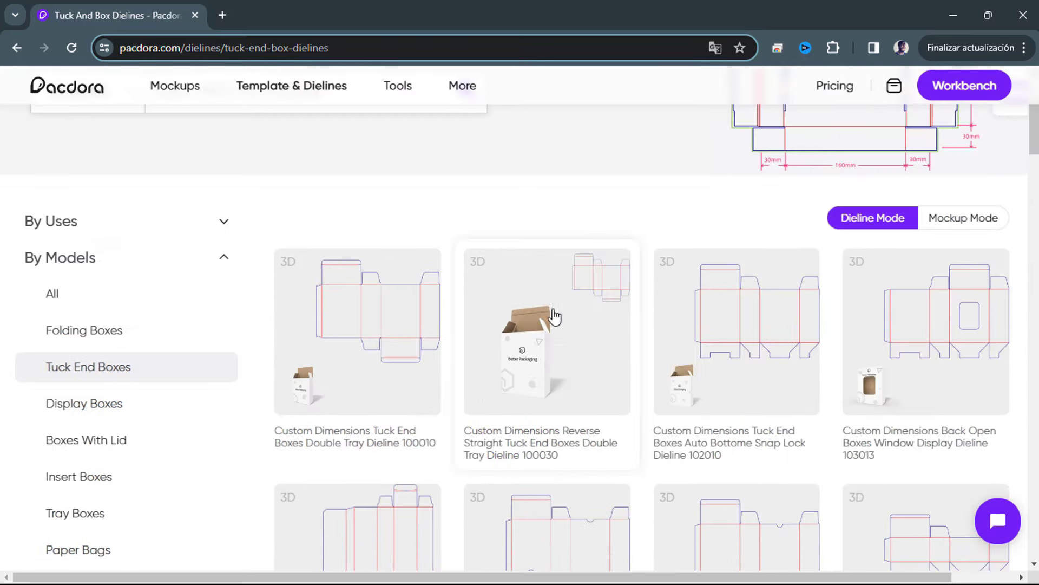
Open the Reverse Straight Tuck End Box Double Tray dieline 100030 and check its 120×60×160 mm size
click(575, 349)
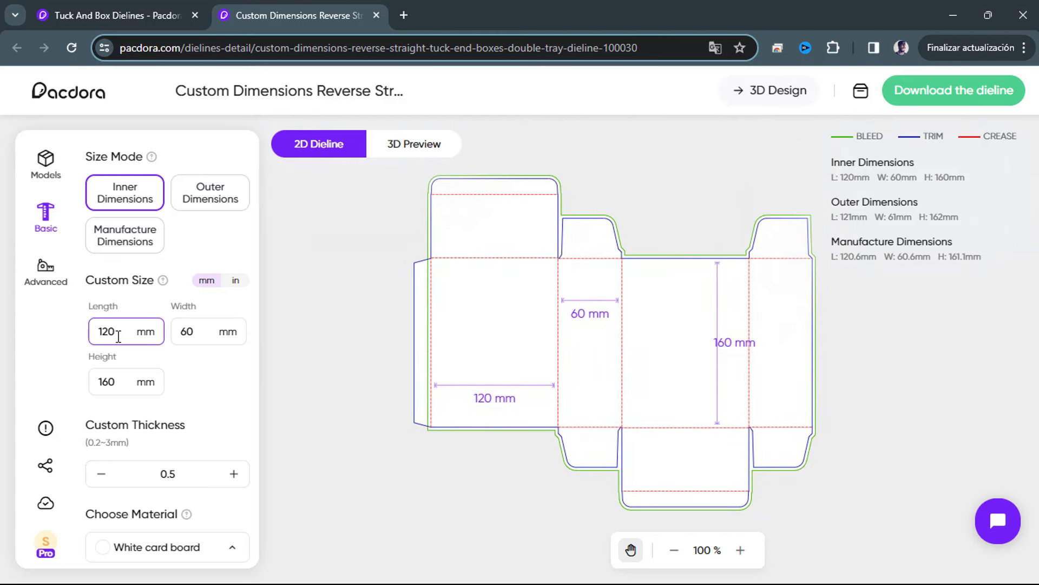
click(115, 332)
click(199, 332)
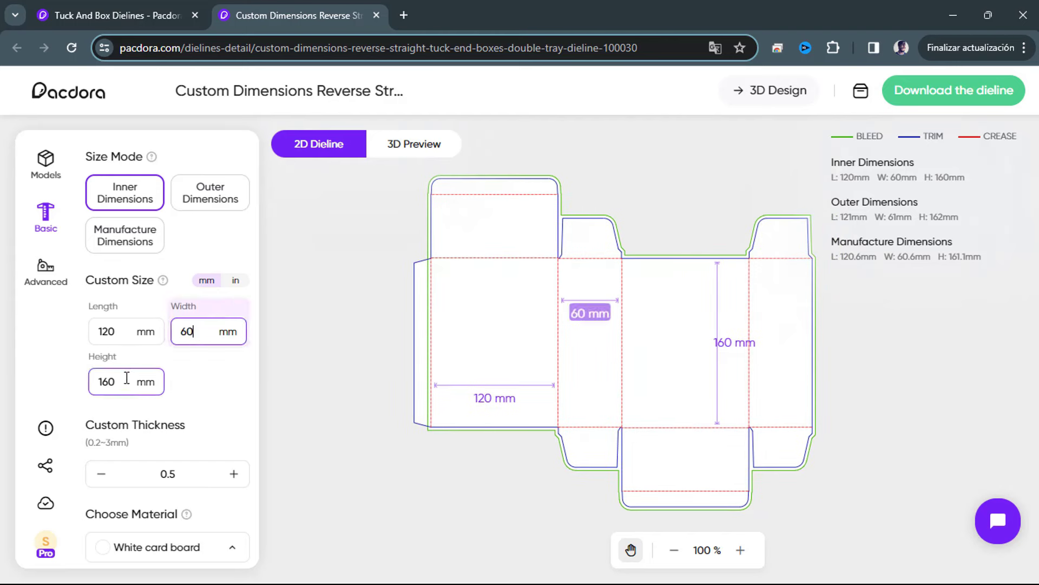
click(126, 378)
click(214, 382)
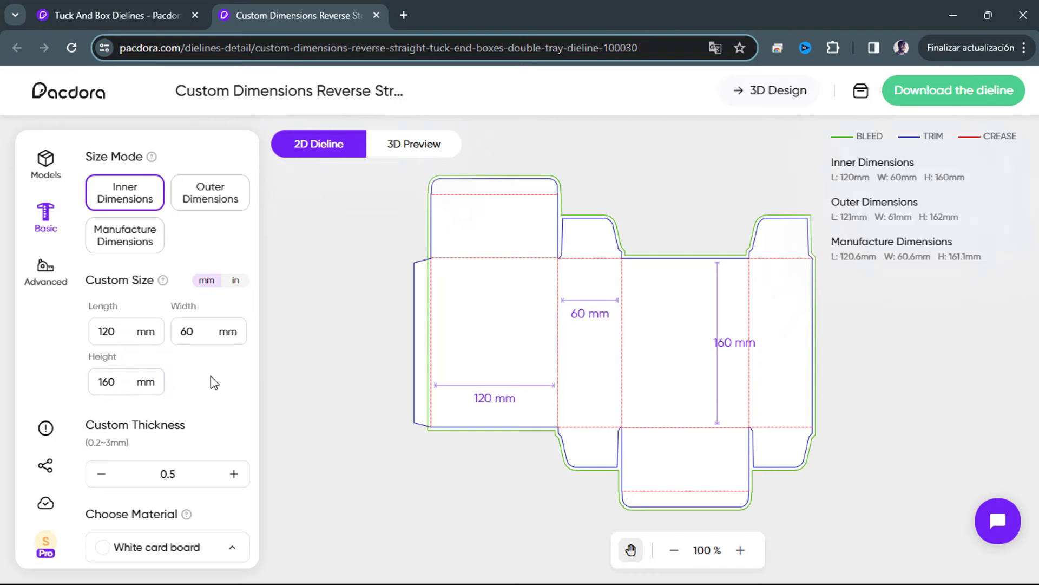
Zoom the 2D dieline, then preview the box in 3D with its top flaps opened
scroll(640, 304, up, 3)
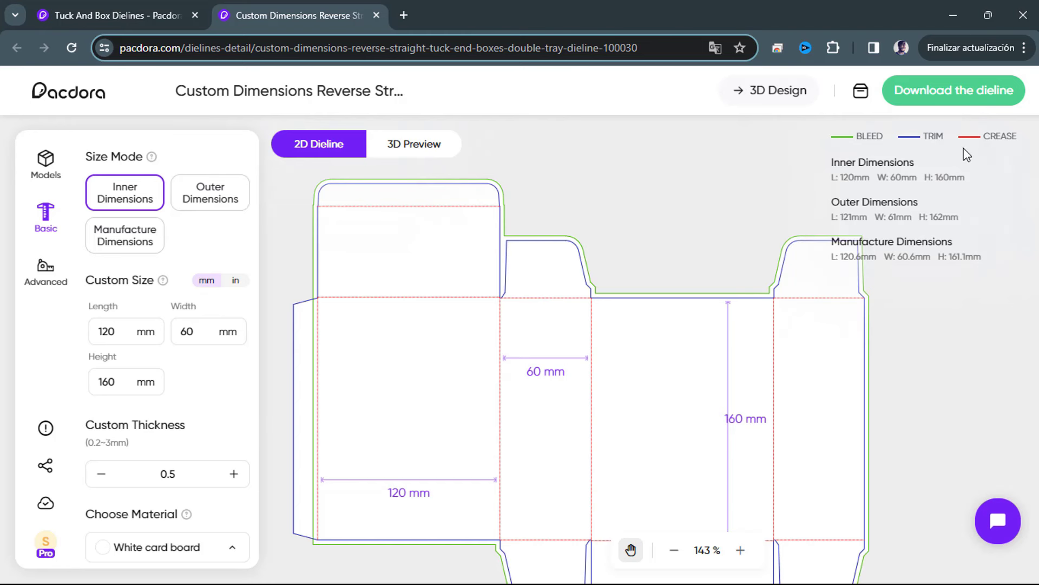
scroll(793, 298, down, 1)
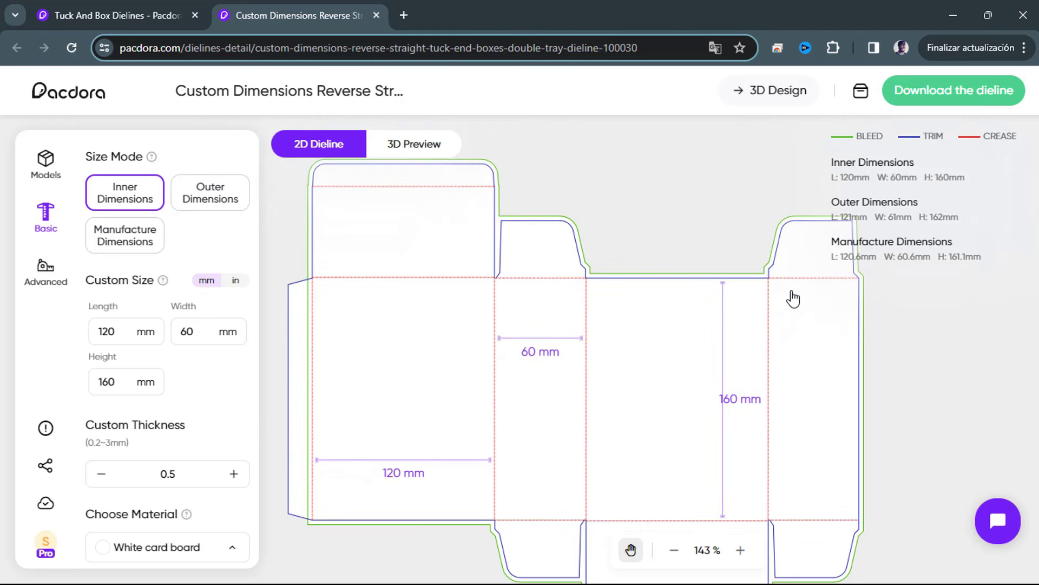
scroll(661, 383, down, 3)
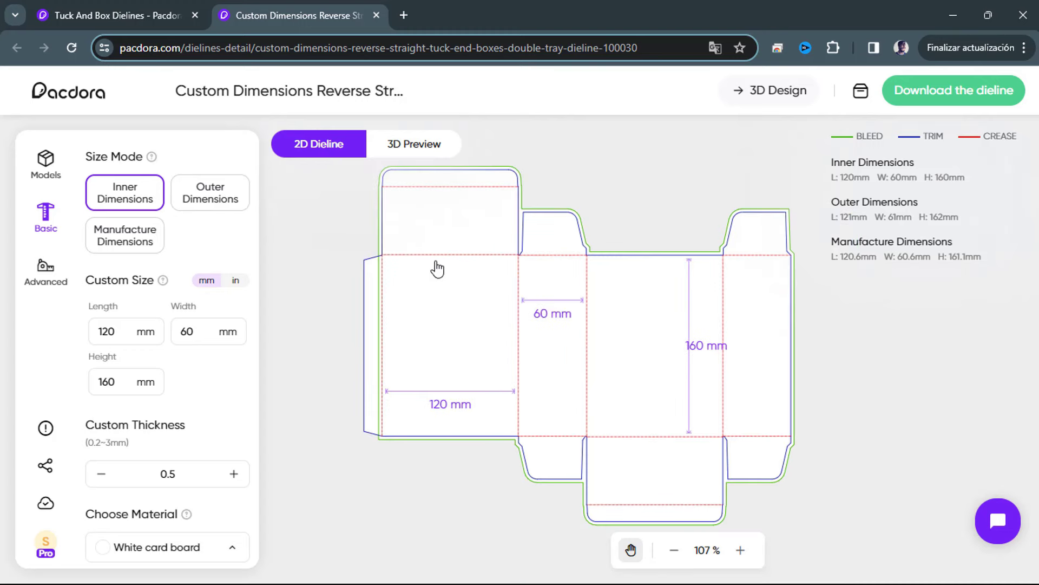
click(415, 156)
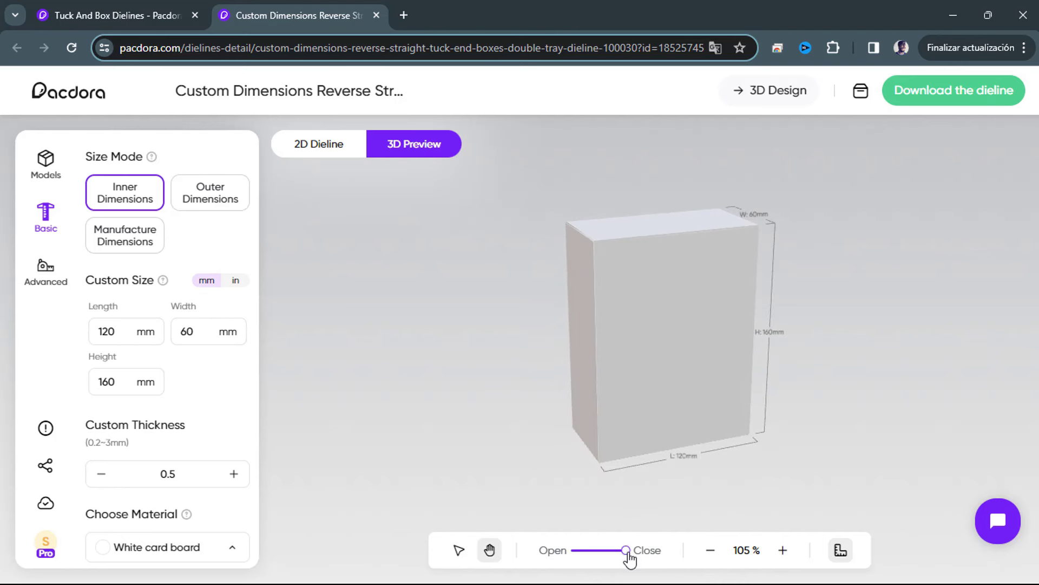
mouse_move(627, 551)
mouse_down()
mouse_move(567, 555)
mouse_move(637, 555)
mouse_up()
Export the dieline as a CMYK AI file from the download options
click(931, 108)
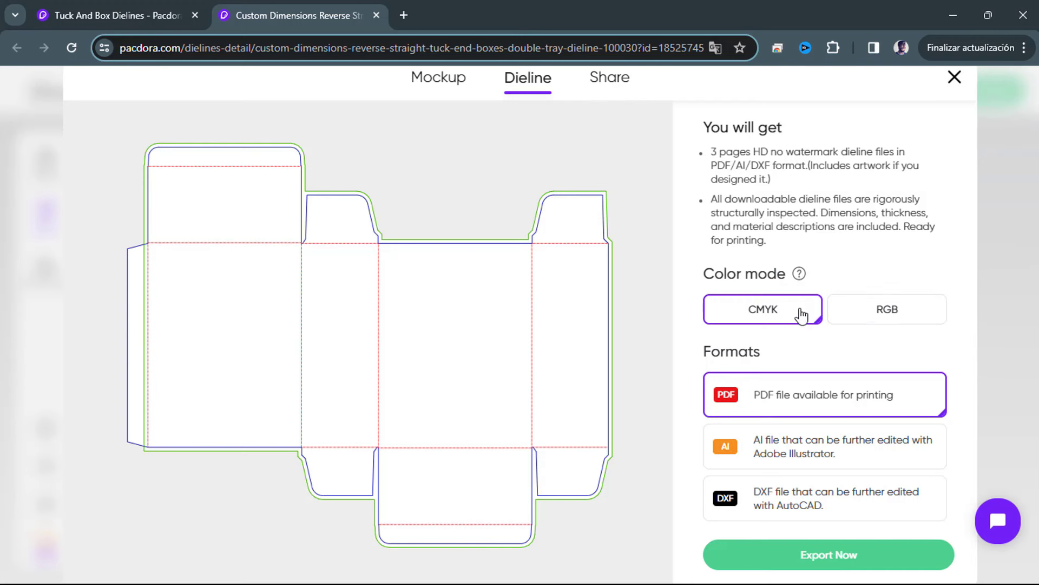
click(854, 317)
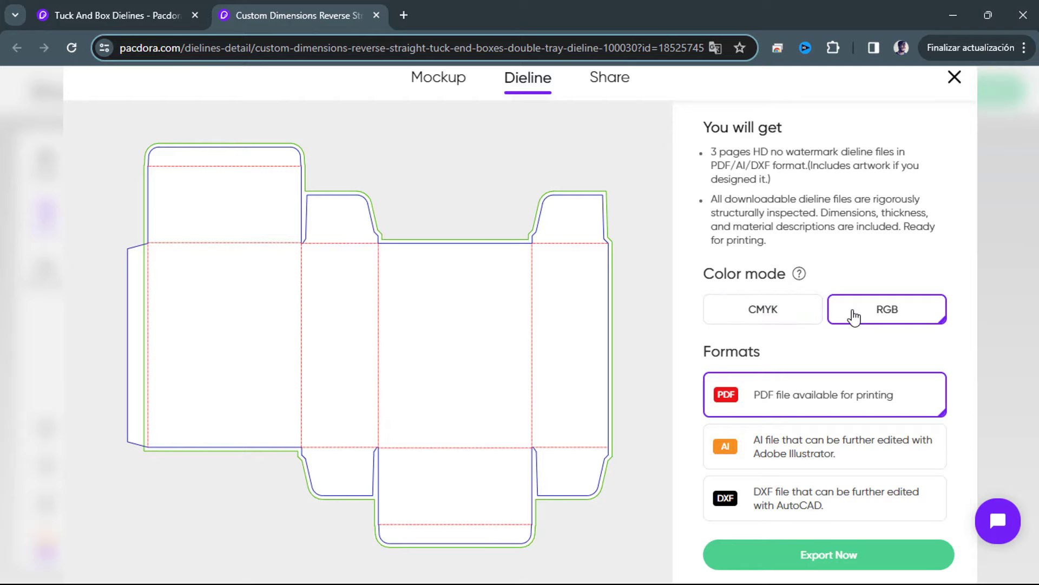
click(792, 314)
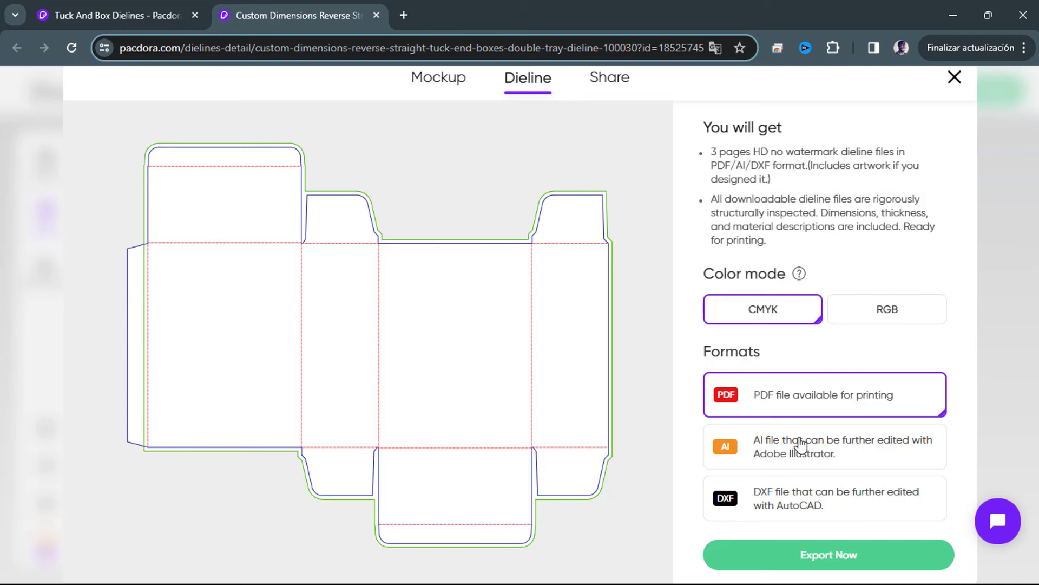
click(808, 458)
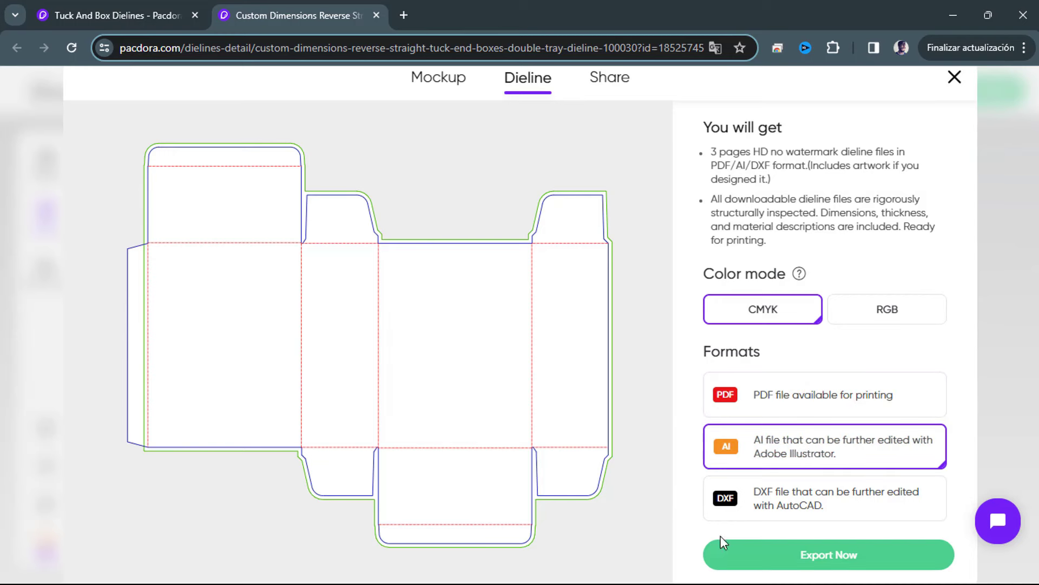
click(743, 562)
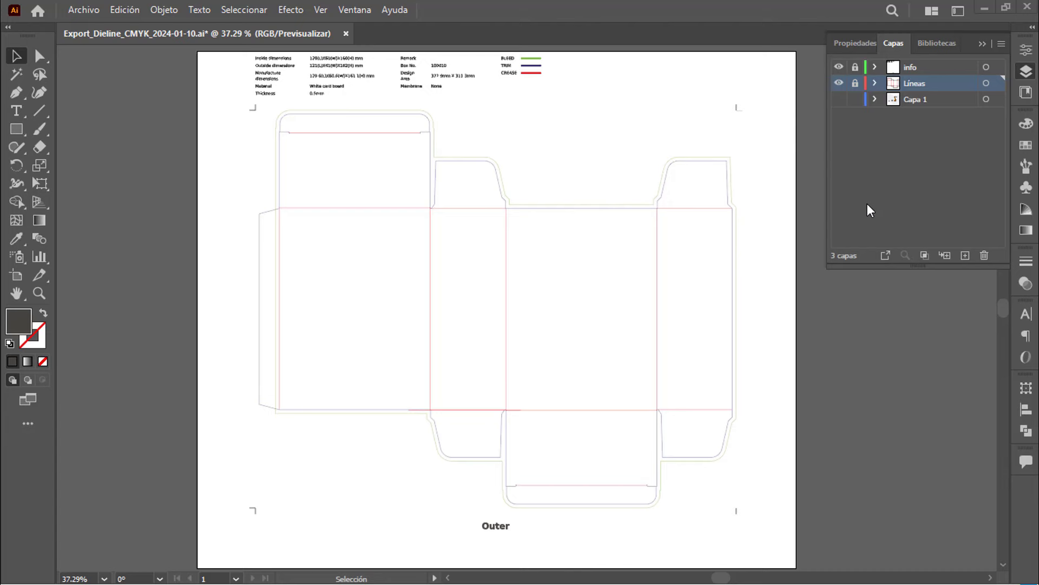
Show the Capa 1 artwork, zoom in on the lemon bottle, and turn on its first lemon layers
click(839, 99)
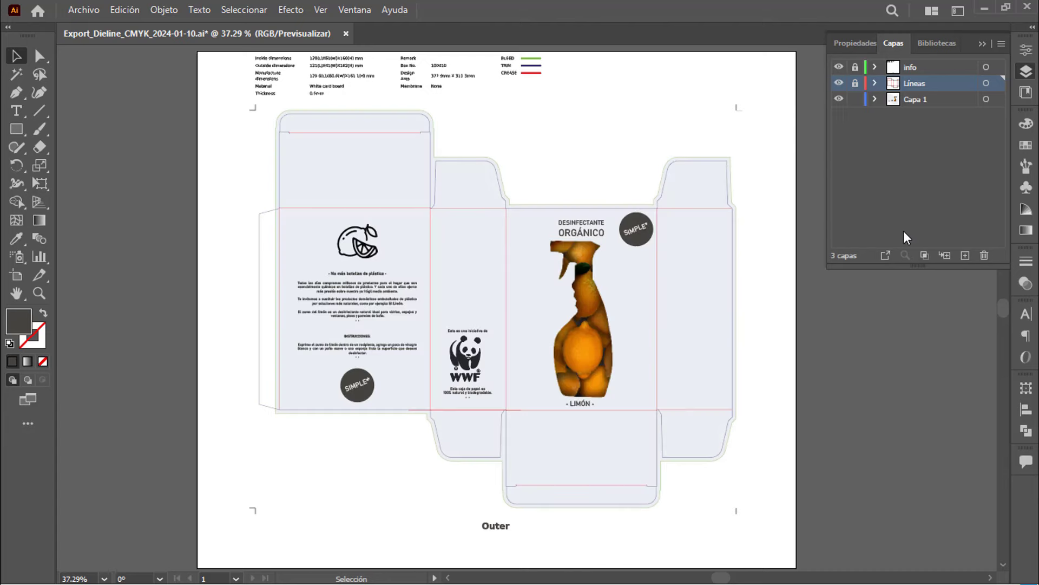
key(ctrl+space)
mouse_move(563, 340)
mouse_down()
mouse_move(674, 347)
mouse_move(551, 303)
mouse_up()
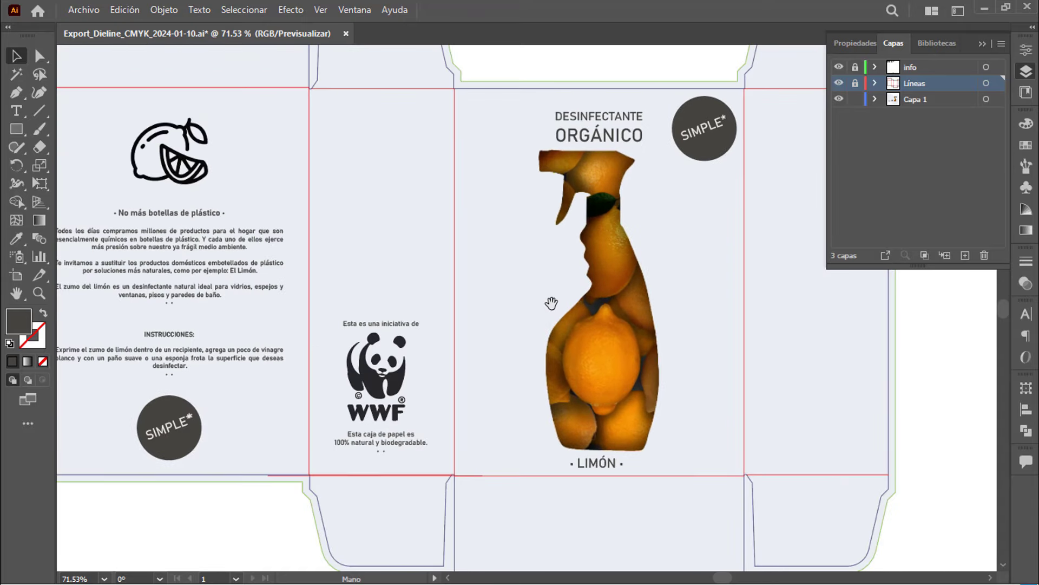
scroll(908, 333, down, 1)
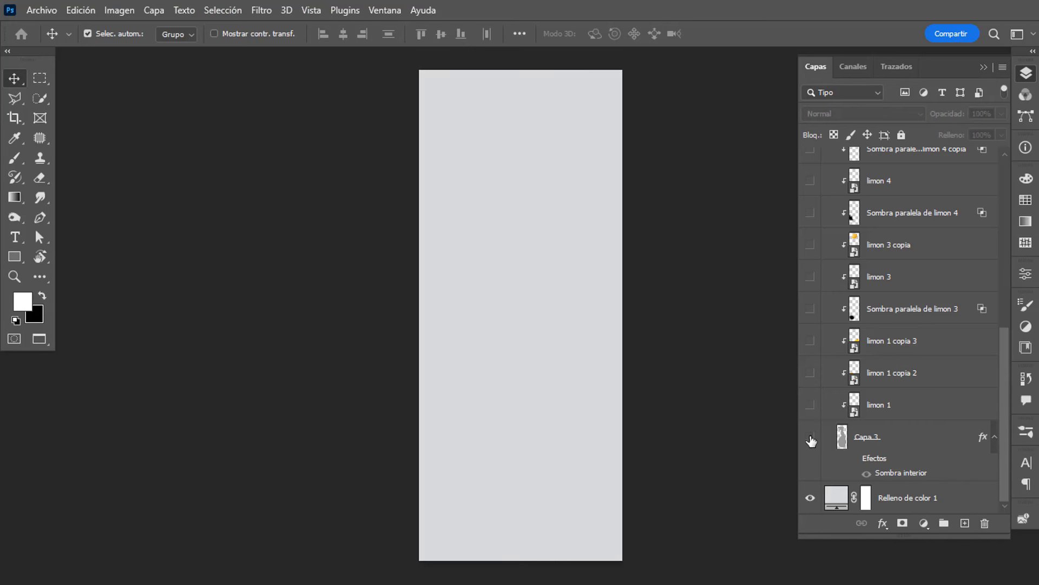
drag(811, 441, 810, 150)
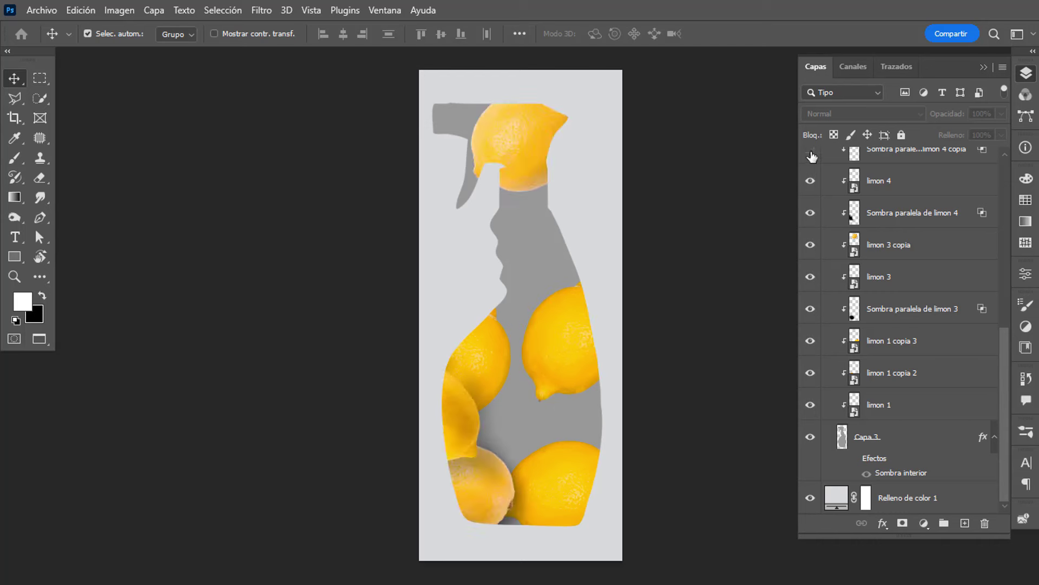
Reveal the remaining lemon, Niveles 1 and inner shadow layers, collapse limones, and hide Relleno de color 1
scroll(813, 325, up, 10)
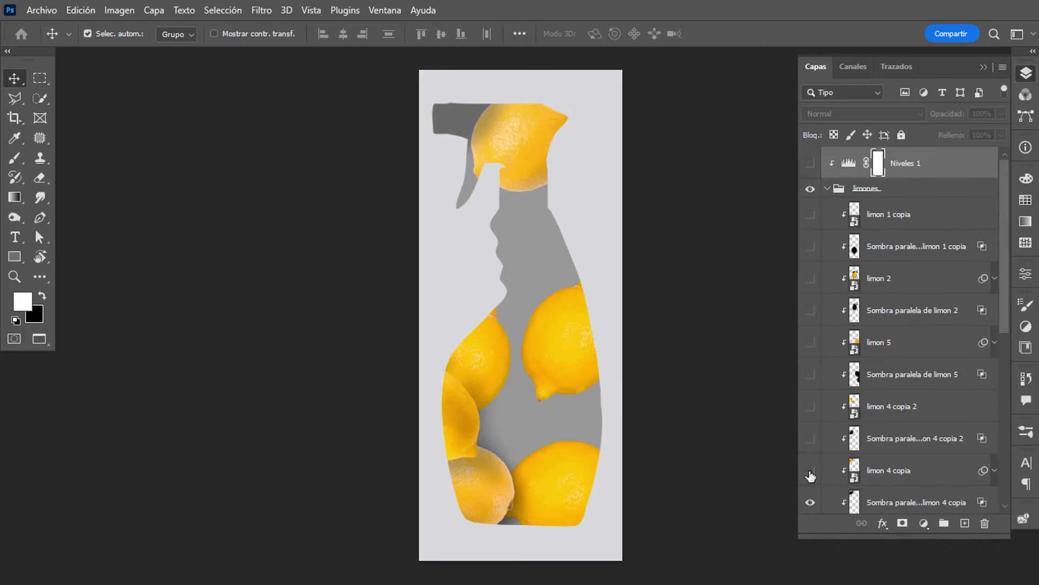
drag(809, 471, 810, 162)
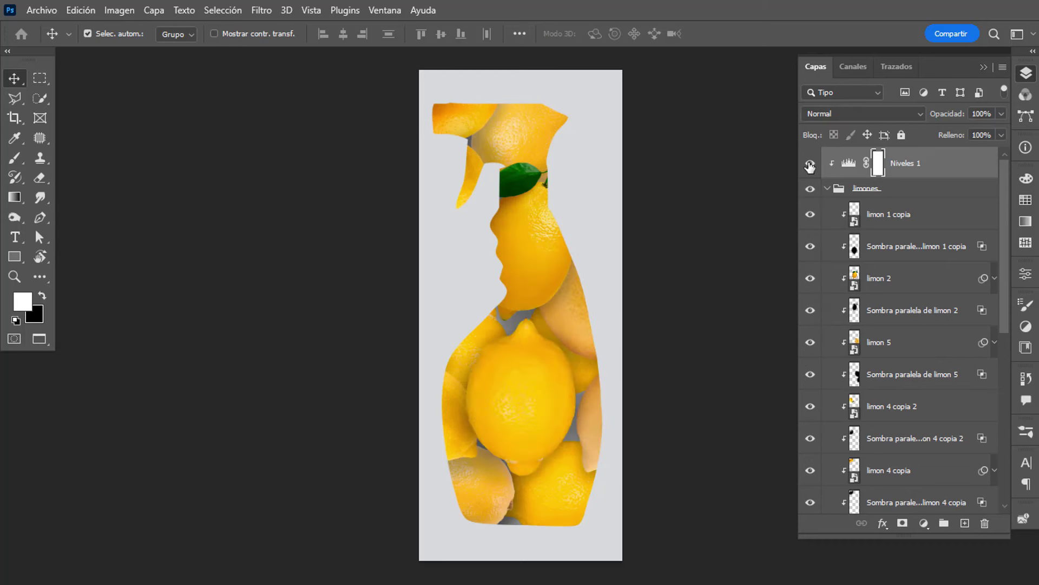
scroll(834, 379, down, 5)
click(850, 460)
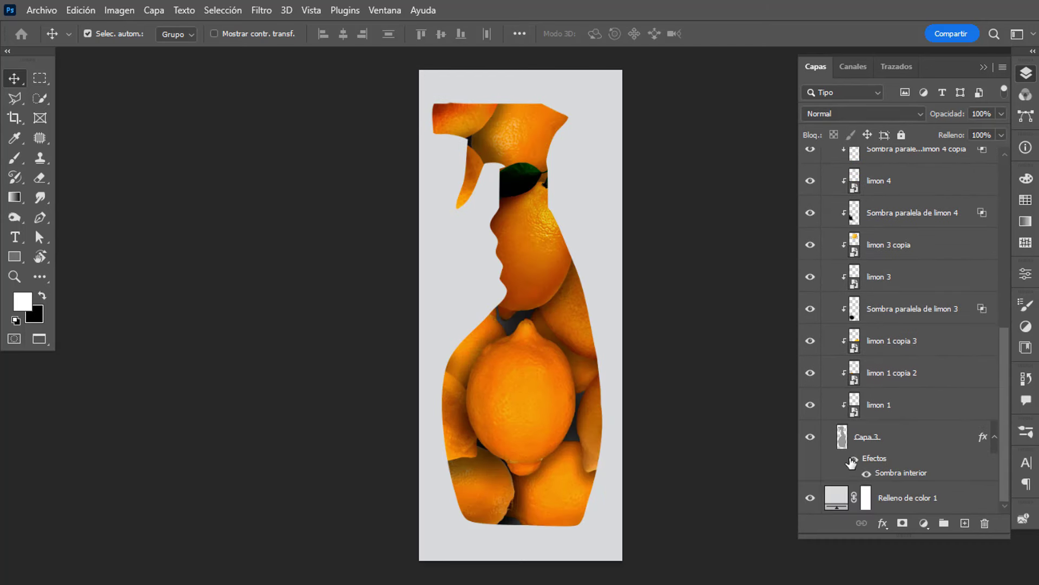
scroll(866, 379, up, 3)
scroll(844, 271, up, 7)
click(826, 189)
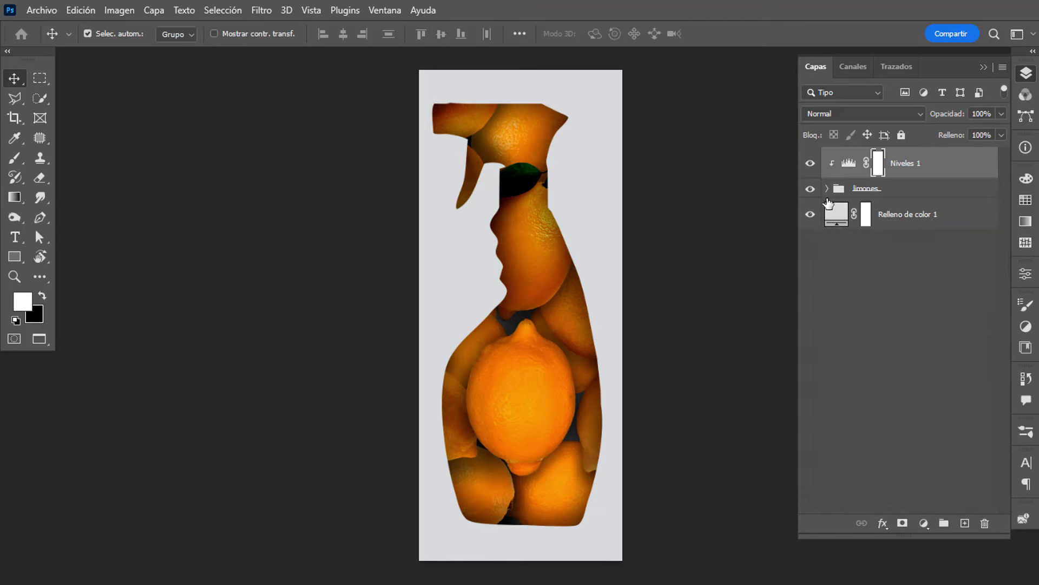
click(809, 214)
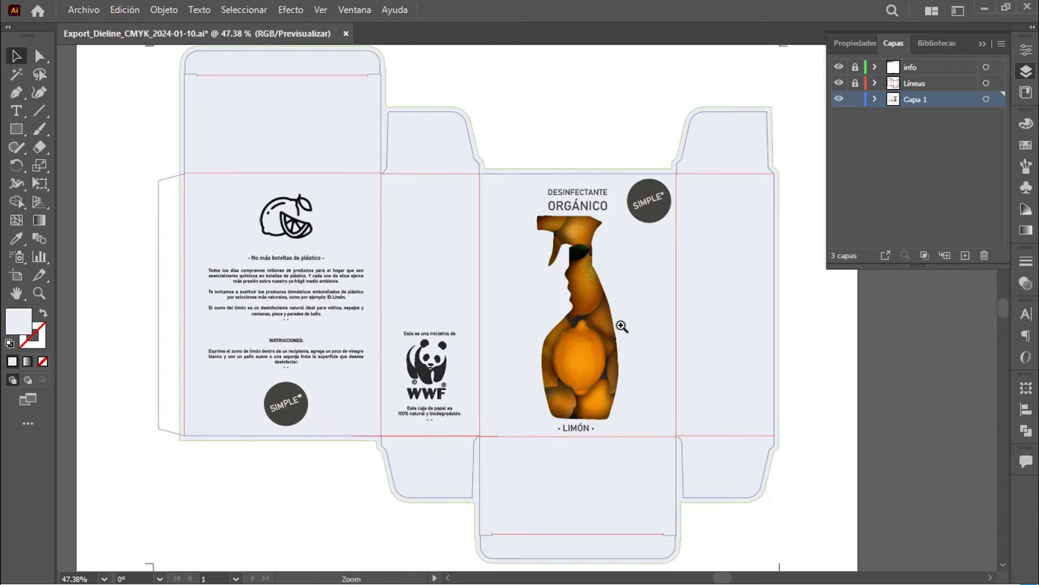
drag(622, 326, 739, 336)
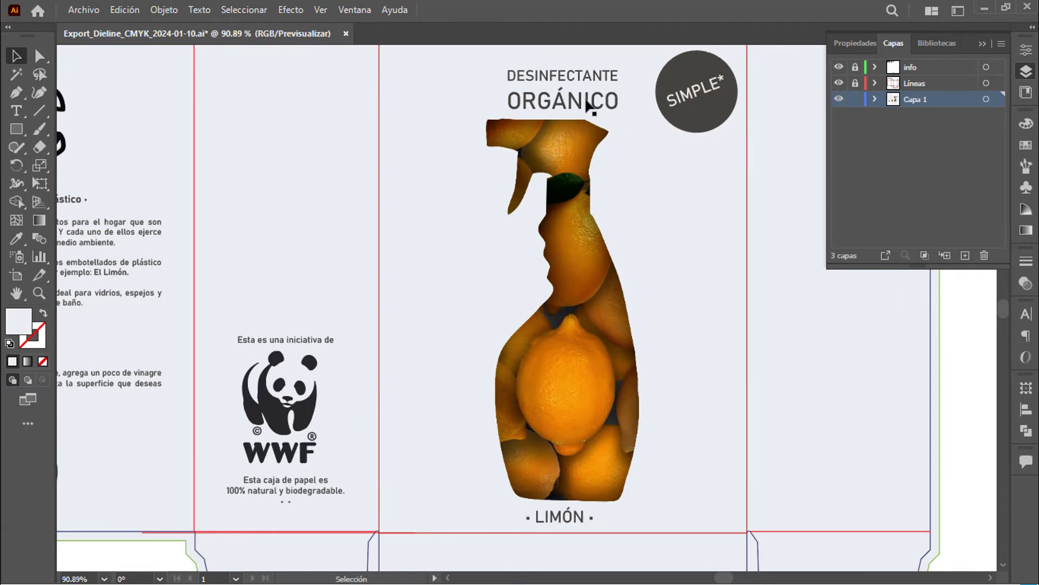
drag(413, 375, 694, 372)
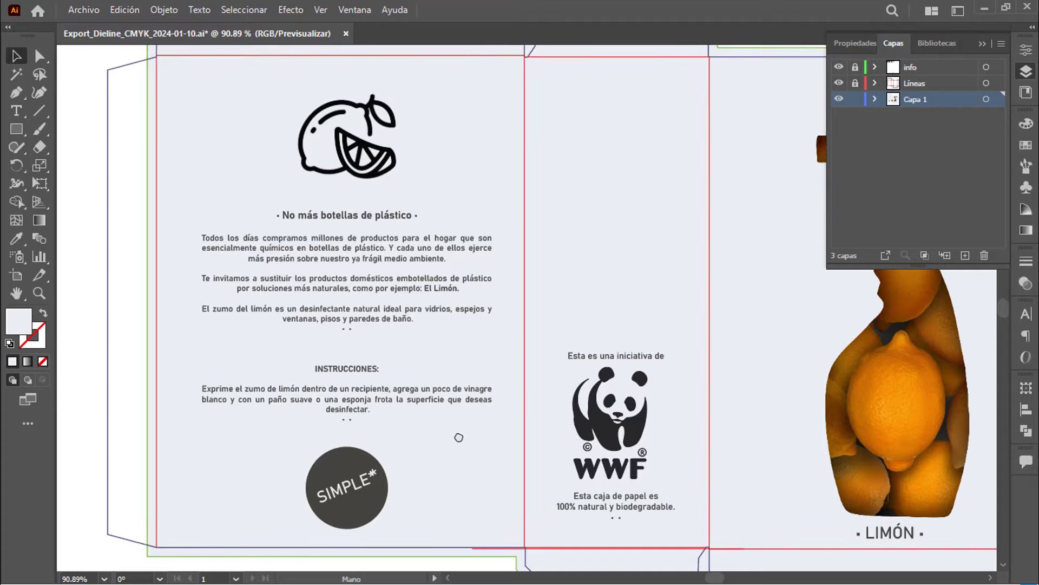
scroll(460, 436, left, 3)
scroll(460, 436, up, 1)
alt+scroll(495, 356, up, 1)
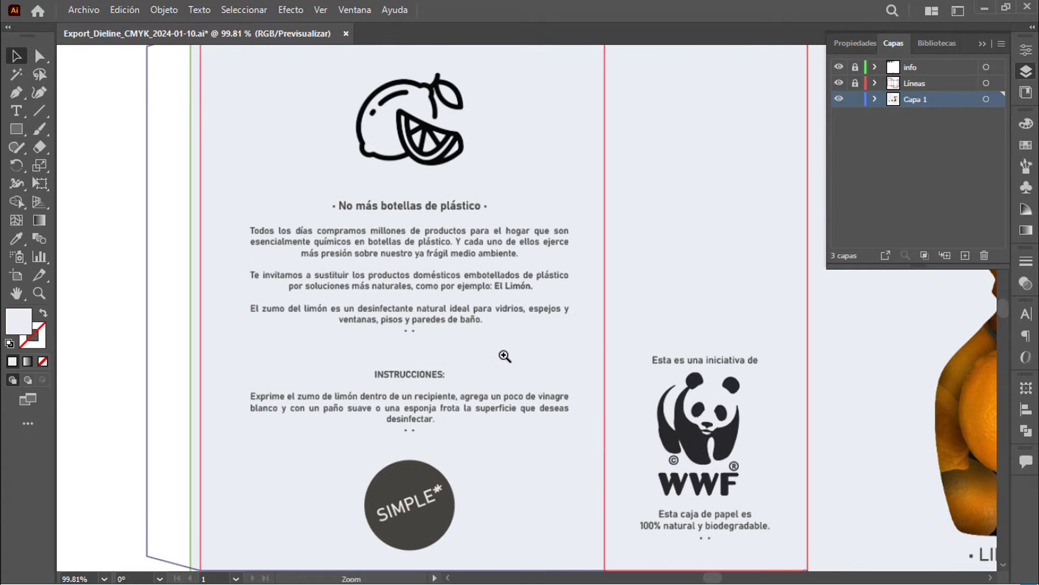
drag(515, 359, 529, 361)
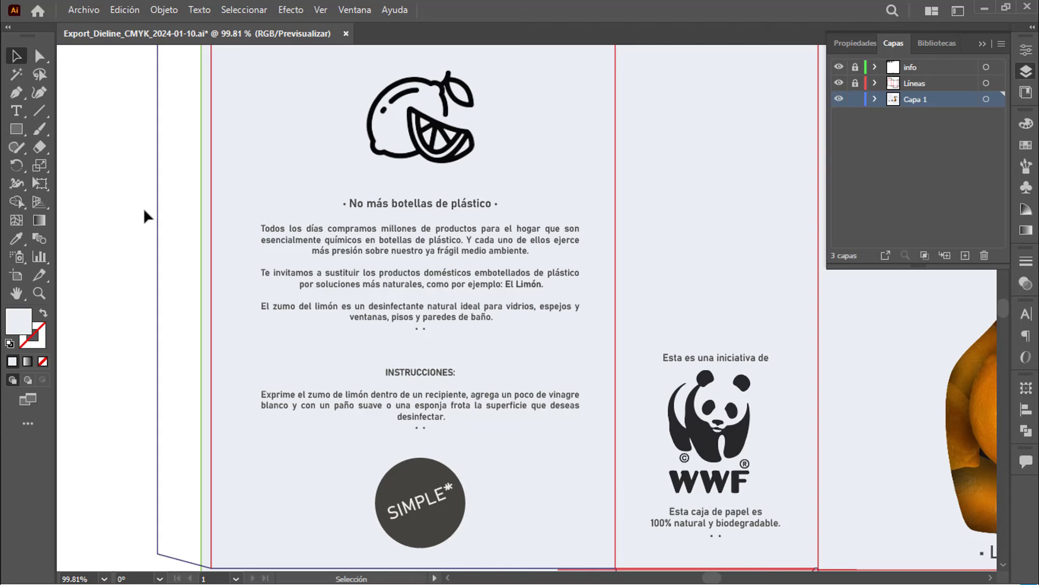
key(ctrl+0)
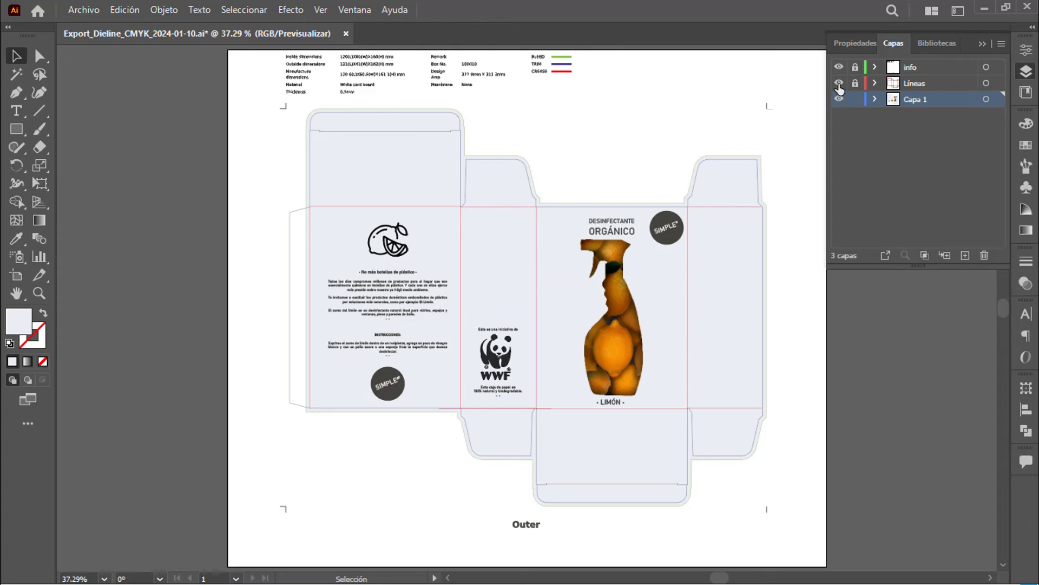
Hide the Líneas and info layers, select all box artwork, and export it as a JPG asset
click(839, 83)
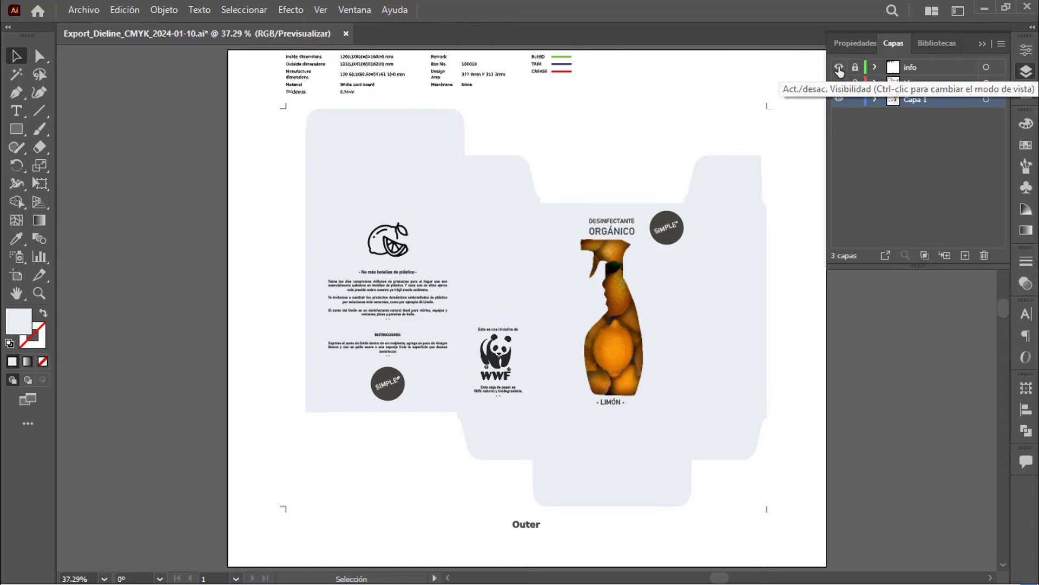
click(839, 67)
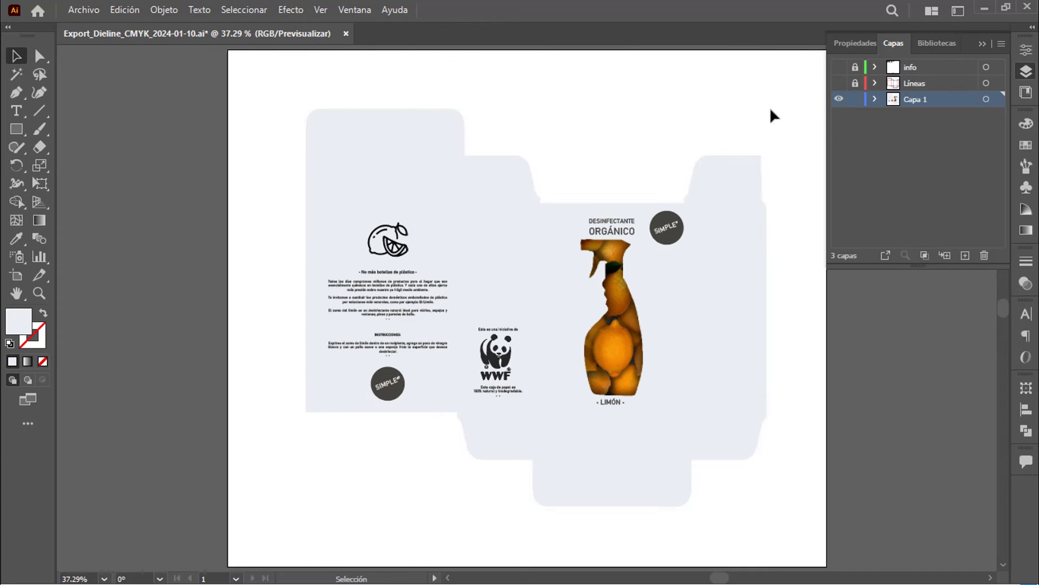
drag(770, 108, 349, 505)
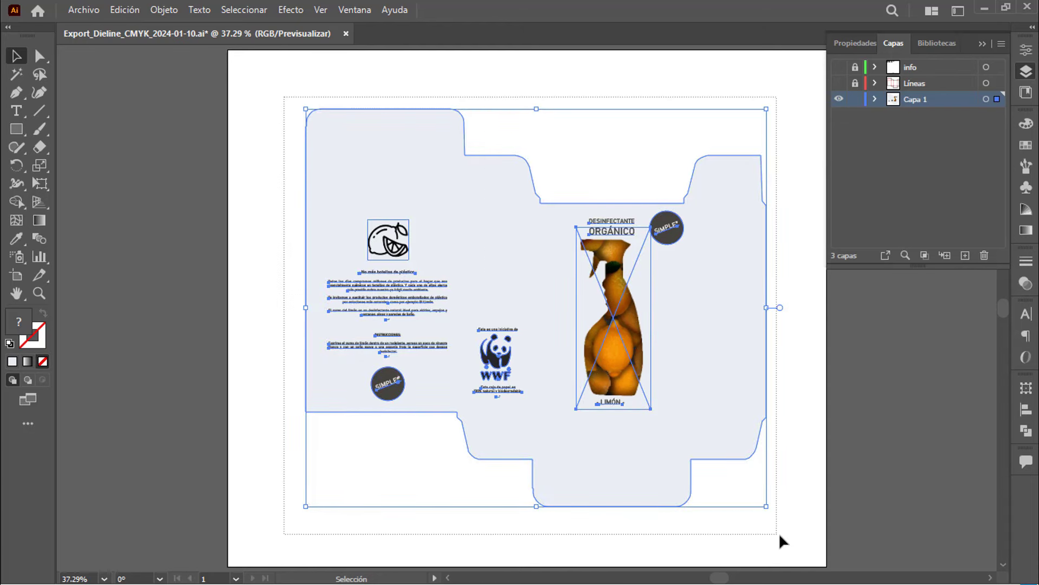
click(83, 10)
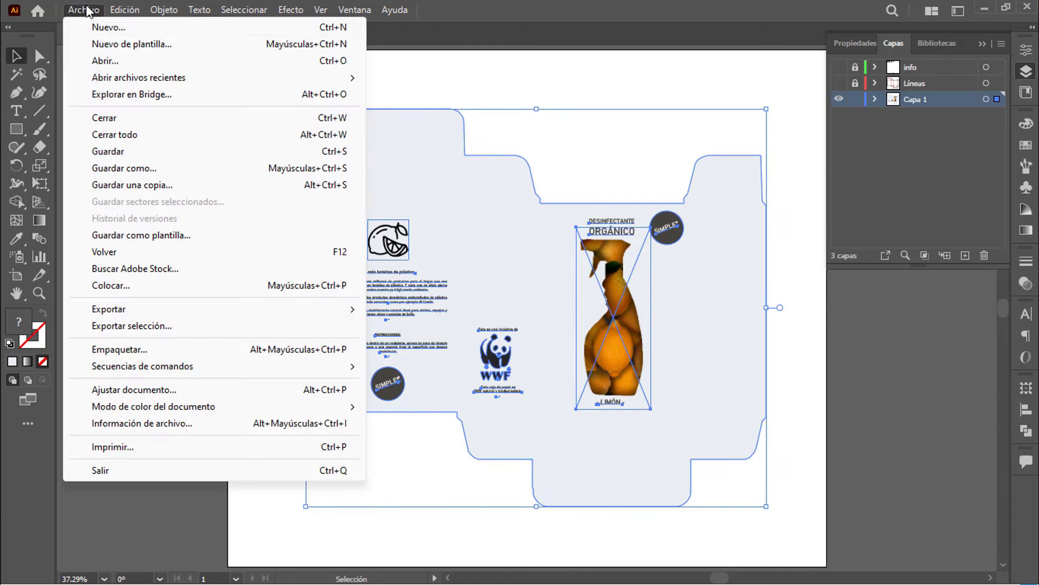
click(186, 327)
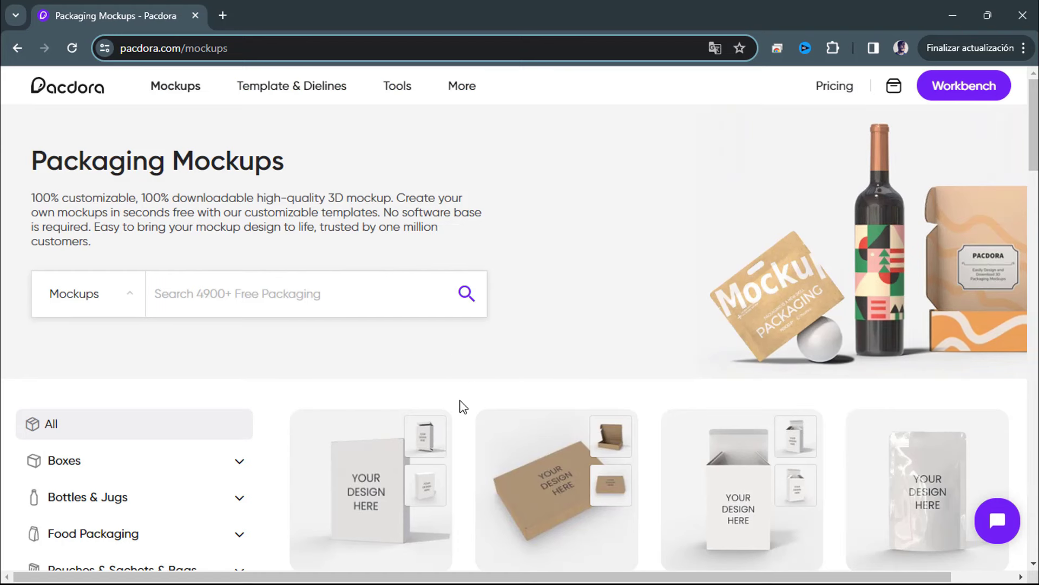
Open the Tuck End Boxes Double Tray mockup editor, rotate the 120×60×160 mm box, and test the Open/Close slider
scroll(463, 407, down, 2)
scroll(463, 406, up, 2)
scroll(467, 355, down, 3)
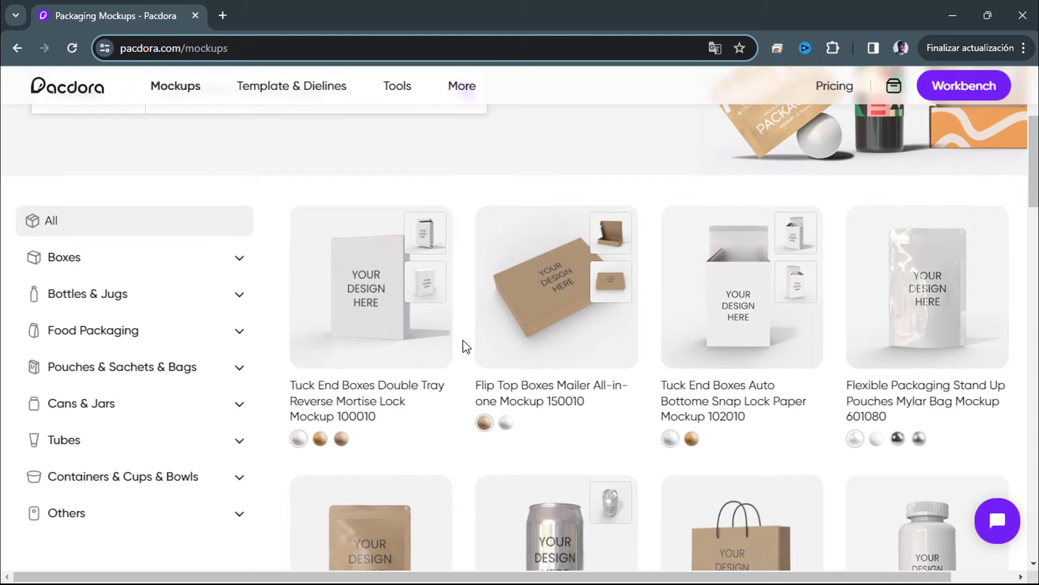
scroll(469, 346, down, 2)
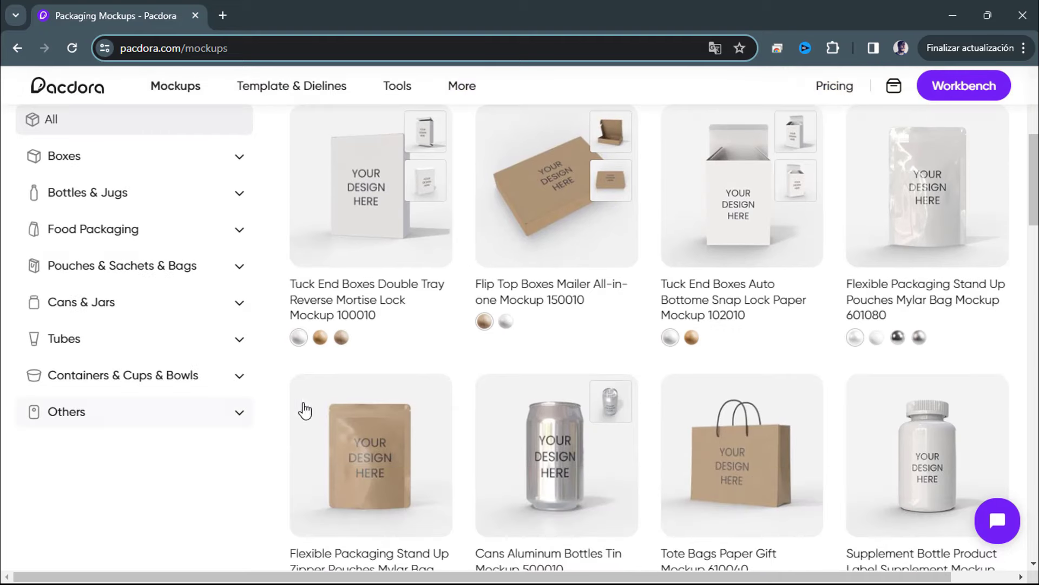
scroll(440, 357, up, 2)
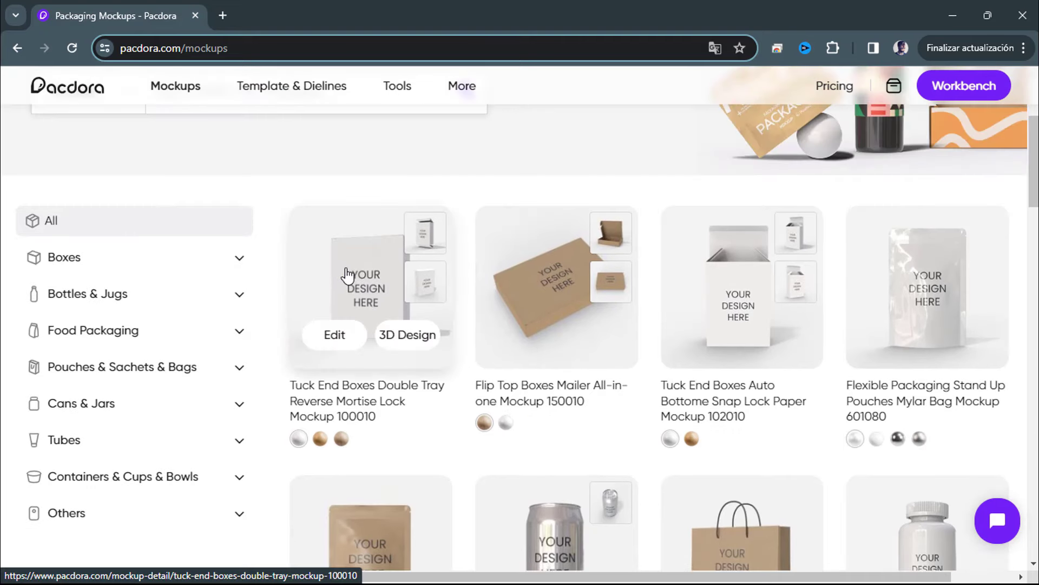
click(335, 334)
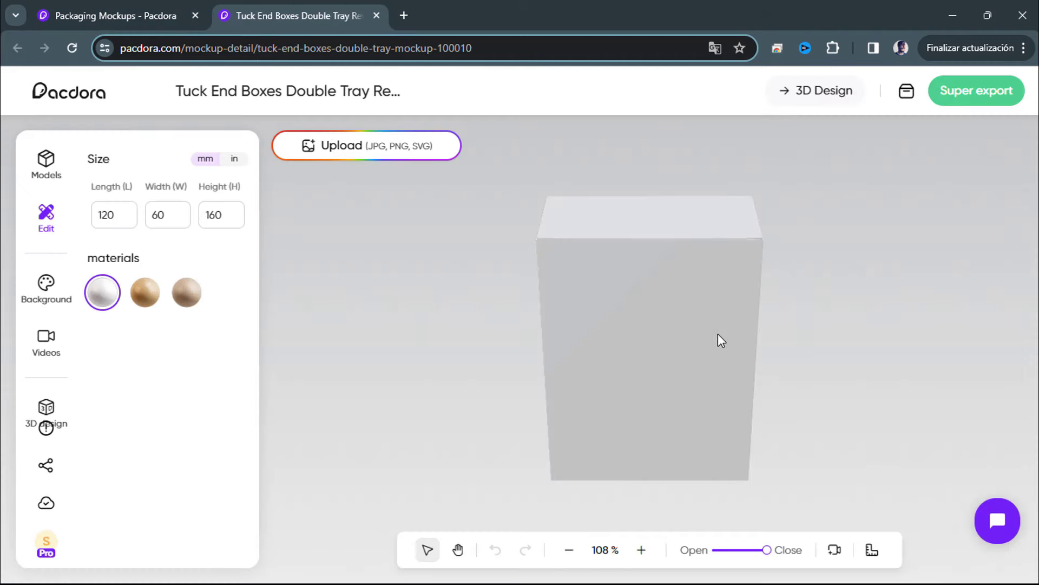
mouse_move(706, 332)
mouse_down()
mouse_move(609, 326)
mouse_move(532, 303)
mouse_move(632, 319)
mouse_move(751, 316)
mouse_move(754, 274)
mouse_move(677, 255)
mouse_move(652, 336)
mouse_move(724, 378)
mouse_move(768, 322)
mouse_up()
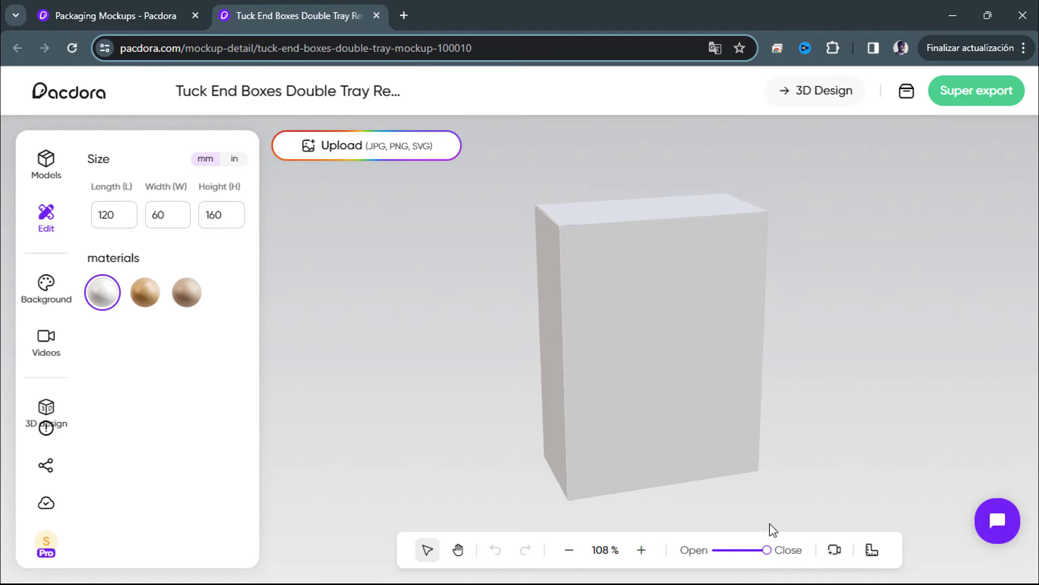
mouse_move(768, 551)
mouse_down()
mouse_move(711, 551)
mouse_move(777, 552)
mouse_up()
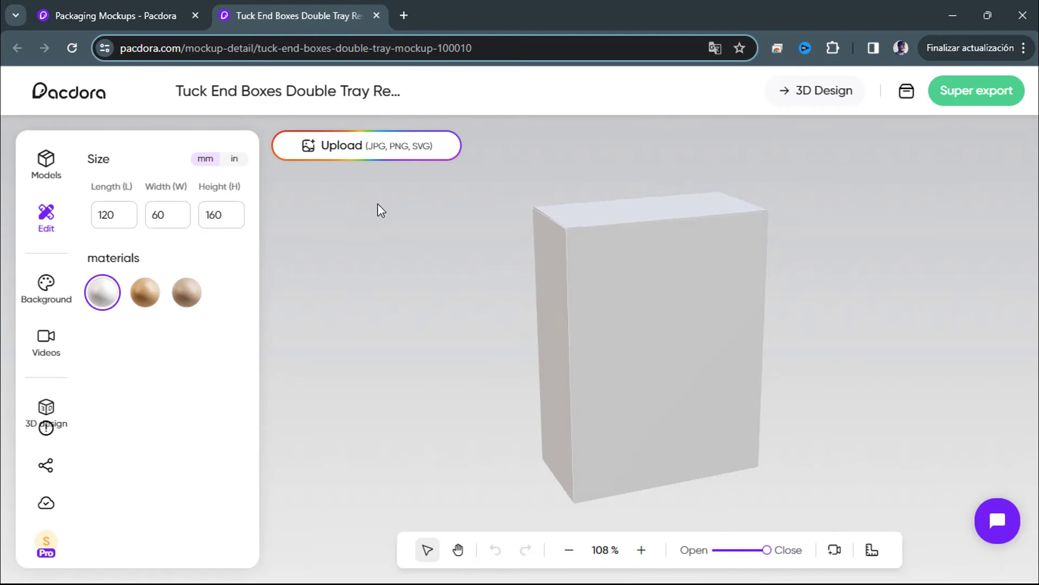
Upload the exported lemon artwork image and stretch it to cover the box dieline
click(359, 157)
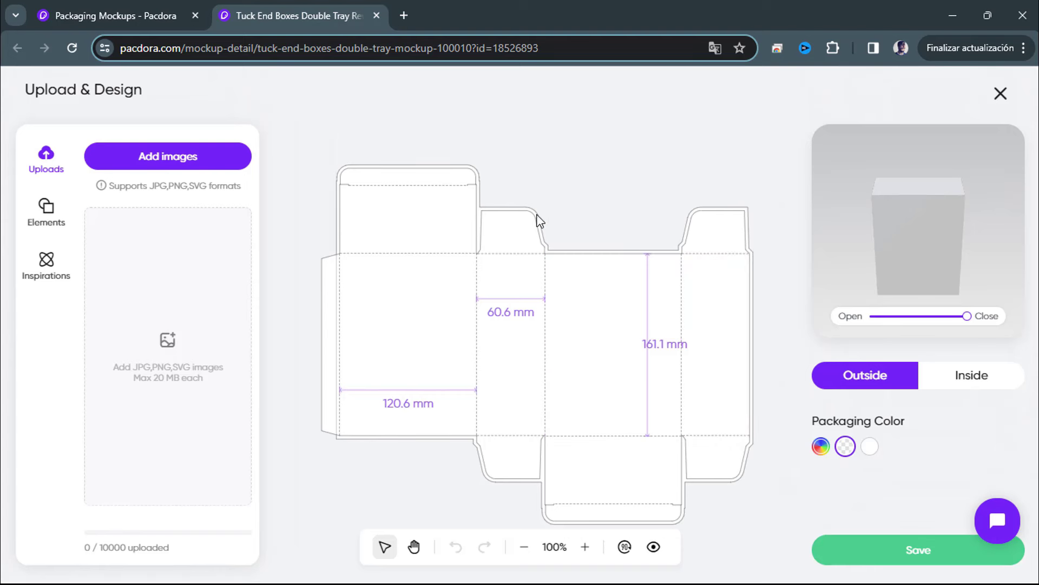
click(220, 161)
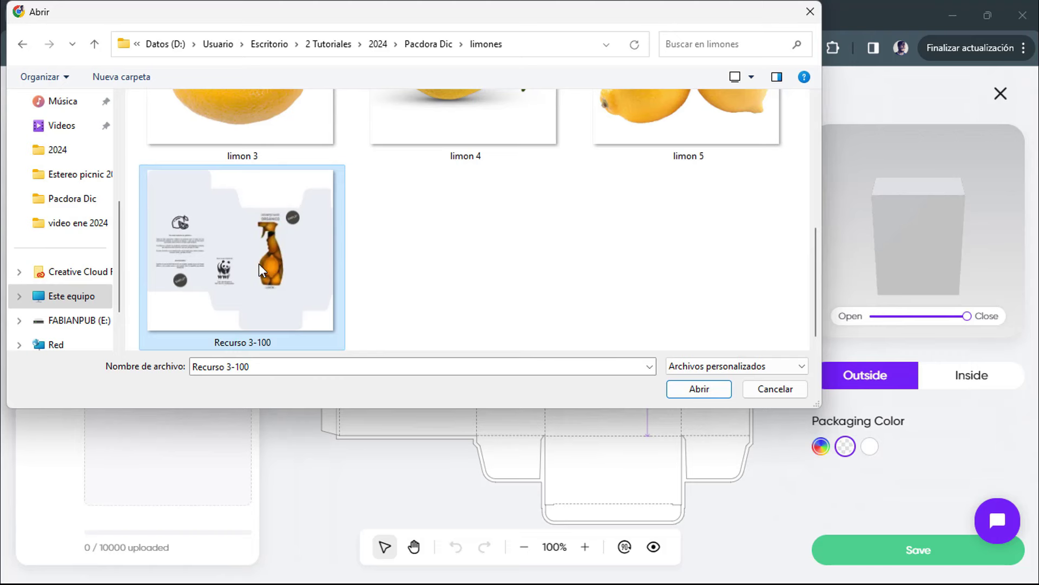
click(698, 389)
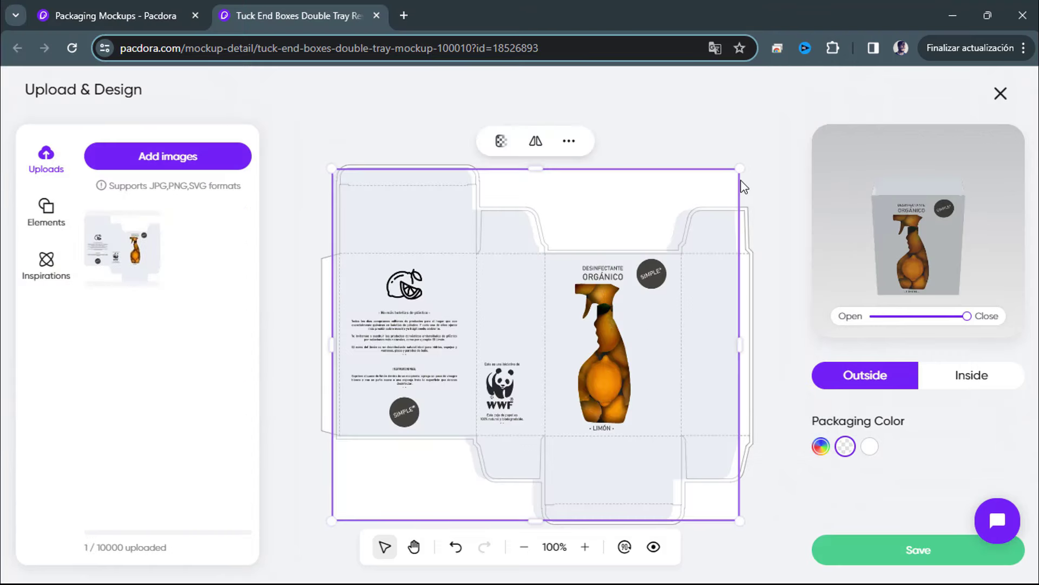
drag(739, 167, 747, 163)
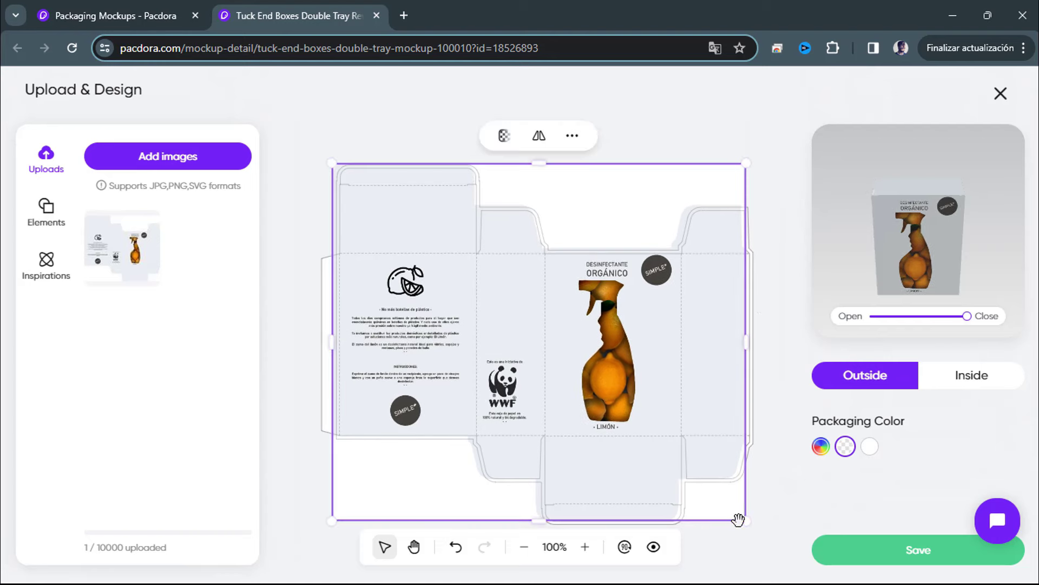
drag(742, 521, 751, 525)
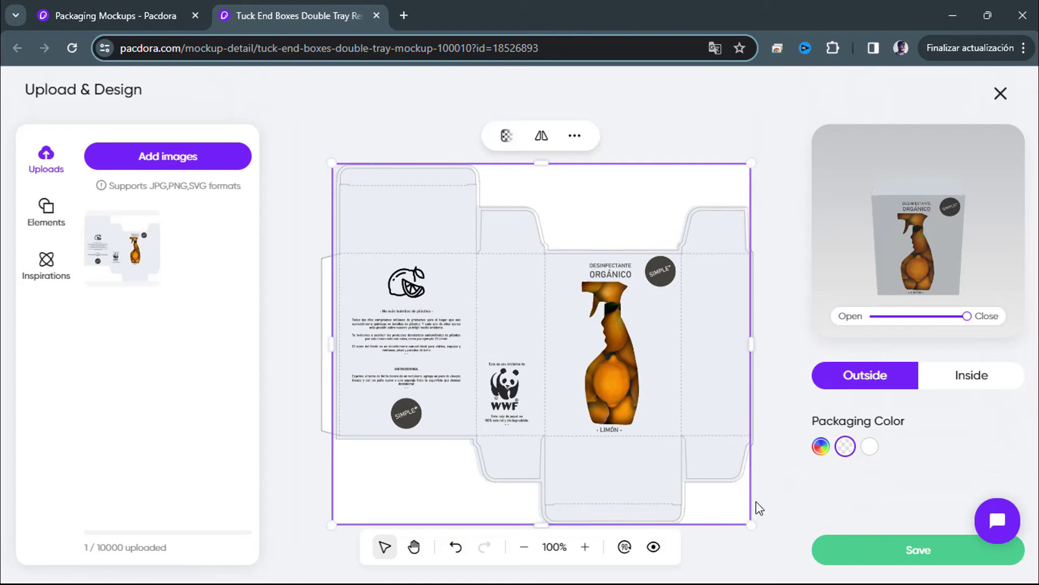
Nudge the artwork two steps right and turn the 3D preview to check the back
key(Right)
key(Right)
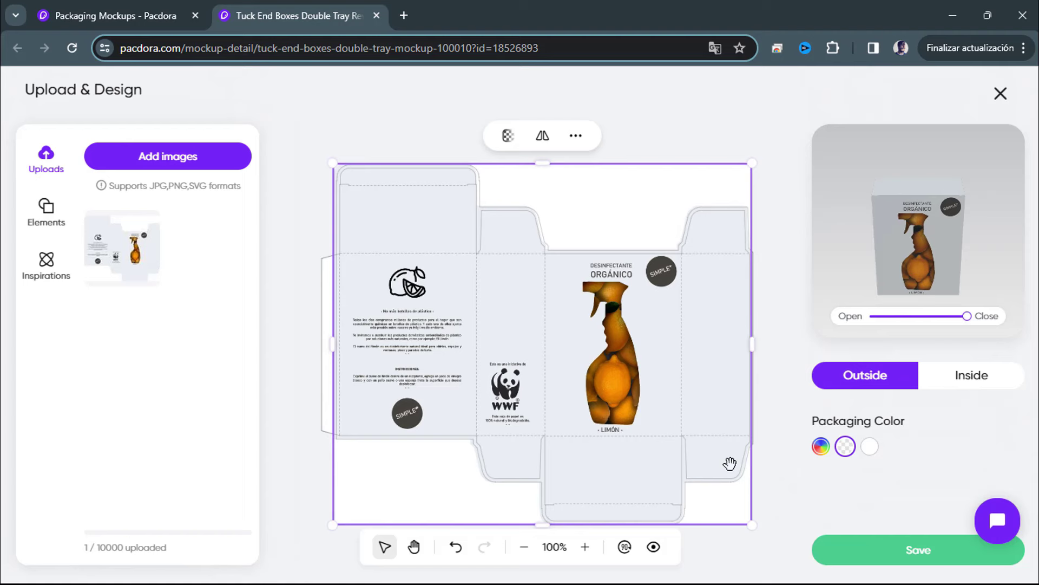
key(Right)
key(Right)
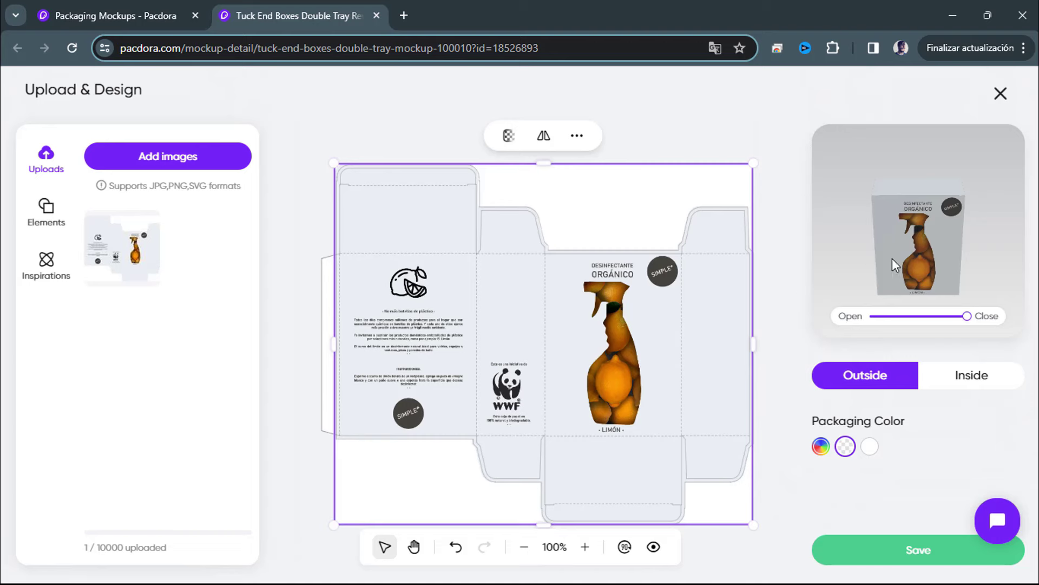
mouse_move(951, 248)
mouse_down()
mouse_move(852, 224)
mouse_move(967, 232)
mouse_move(983, 222)
mouse_move(979, 206)
mouse_move(942, 221)
mouse_move(943, 239)
mouse_move(964, 242)
mouse_up()
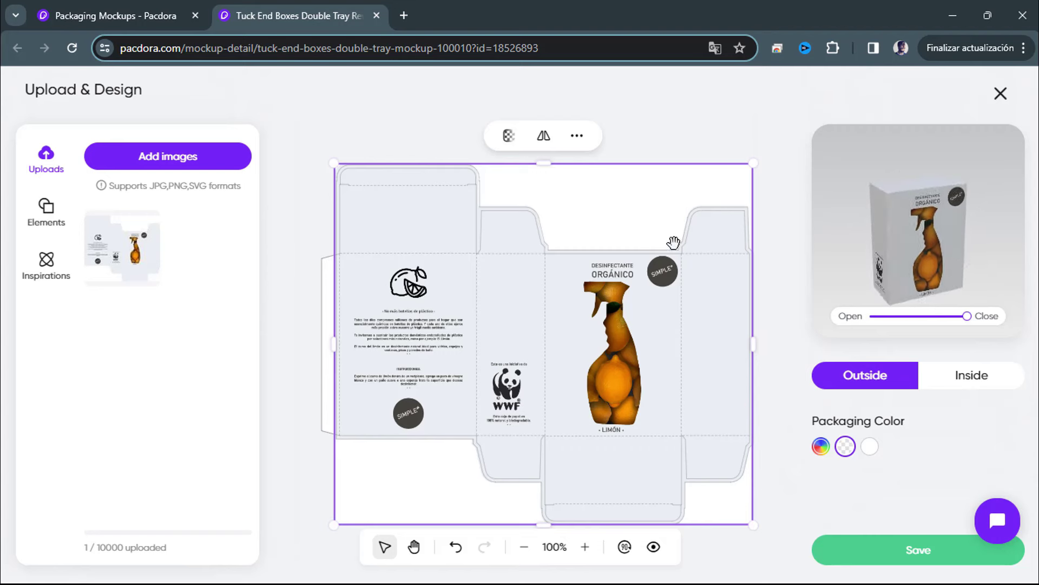
Save the artwork onto the box, then view its sides, WWF panel, front and unfolded flaps
click(837, 555)
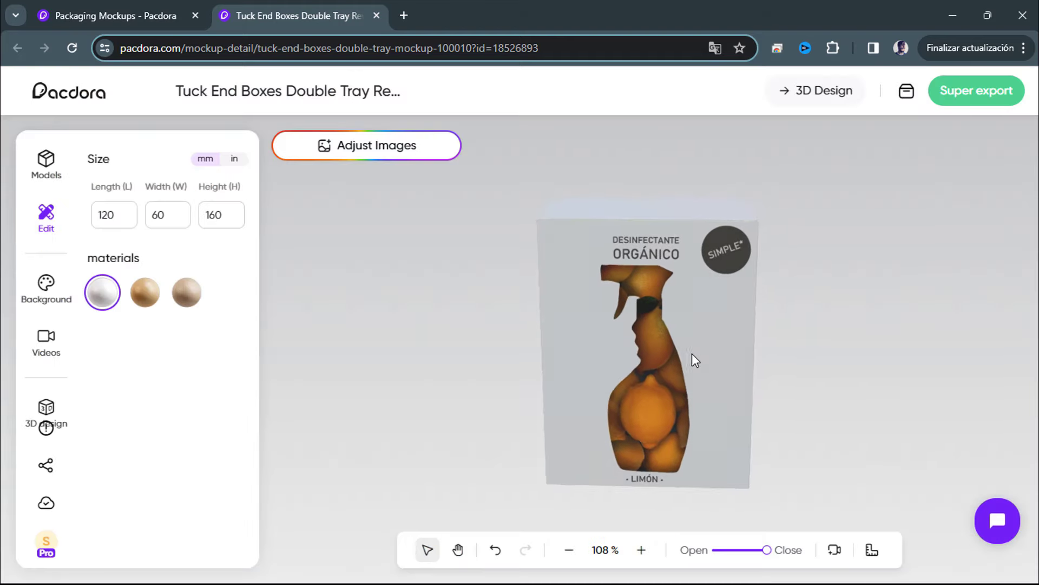
drag(692, 353, 508, 334)
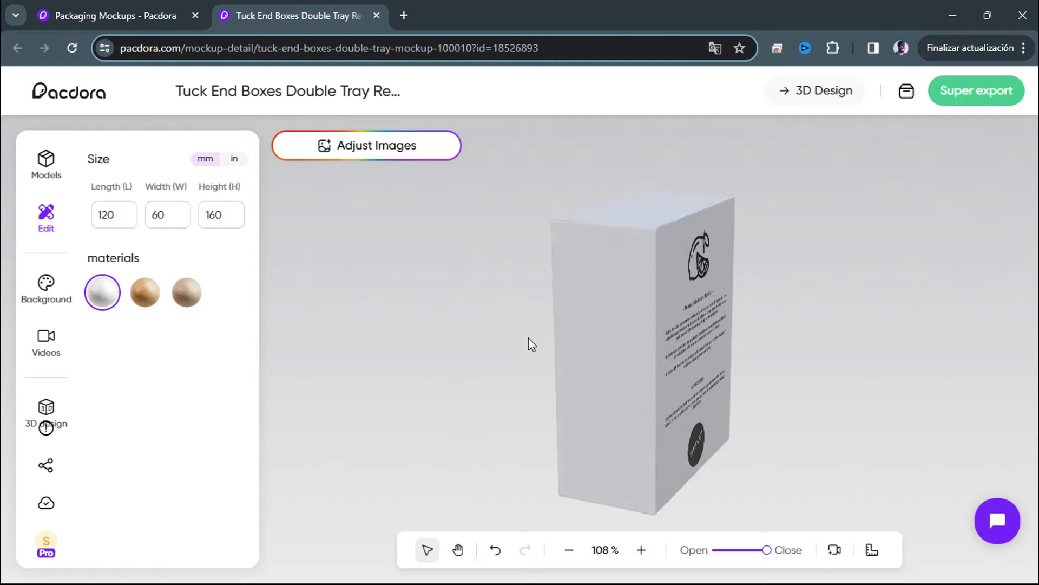
drag(719, 355, 518, 339)
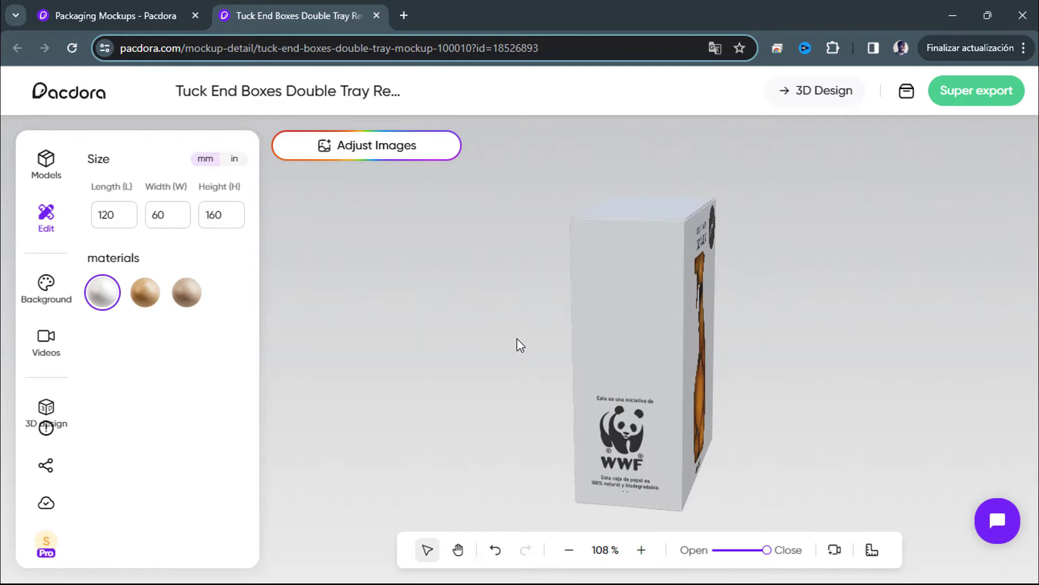
drag(654, 379, 577, 369)
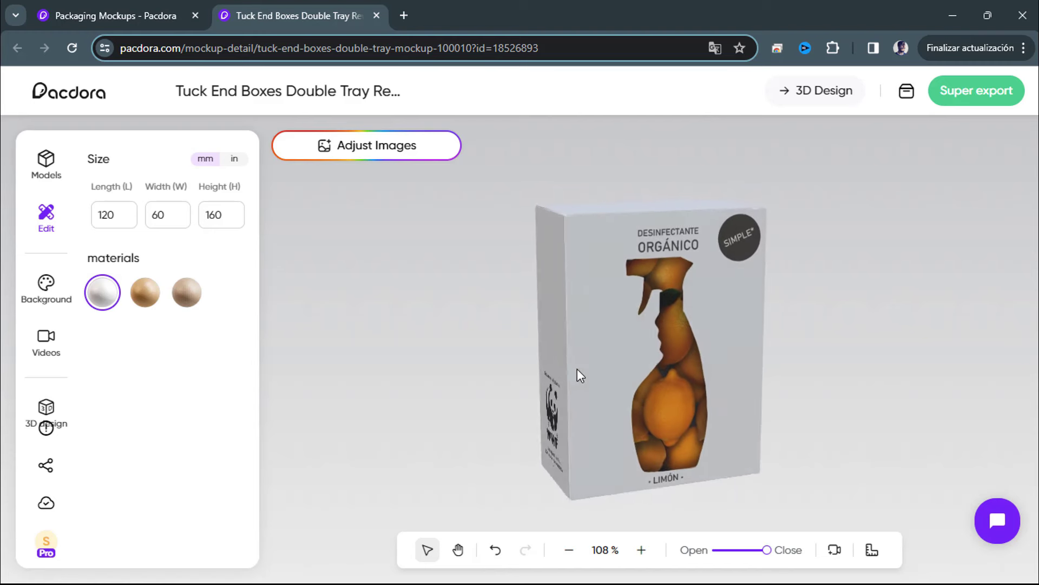
scroll(615, 369, down, 1)
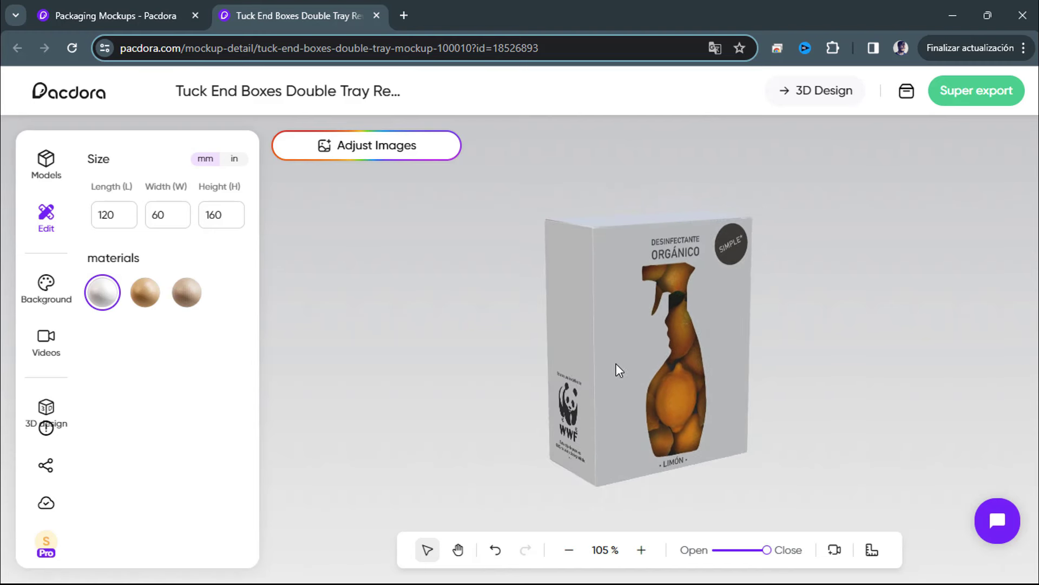
mouse_move(767, 549)
mouse_down()
mouse_move(732, 529)
mouse_move(716, 535)
mouse_move(733, 550)
mouse_move(707, 558)
mouse_move(769, 551)
mouse_up()
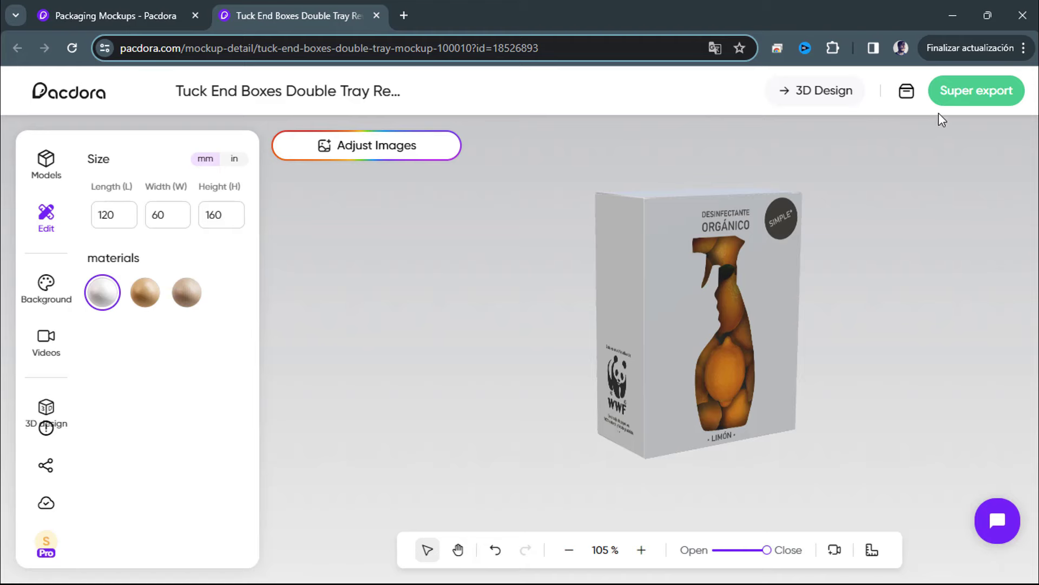
Open Super export, rotate the preview to its right side and top, then view the Dieline options
click(980, 92)
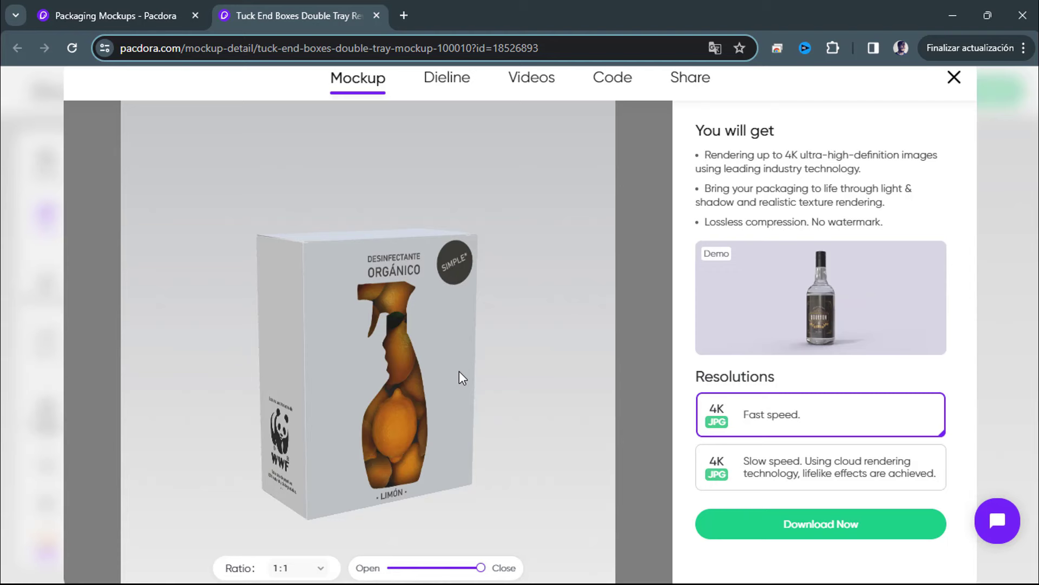
mouse_move(459, 371)
mouse_down()
mouse_move(379, 382)
mouse_move(486, 366)
mouse_up()
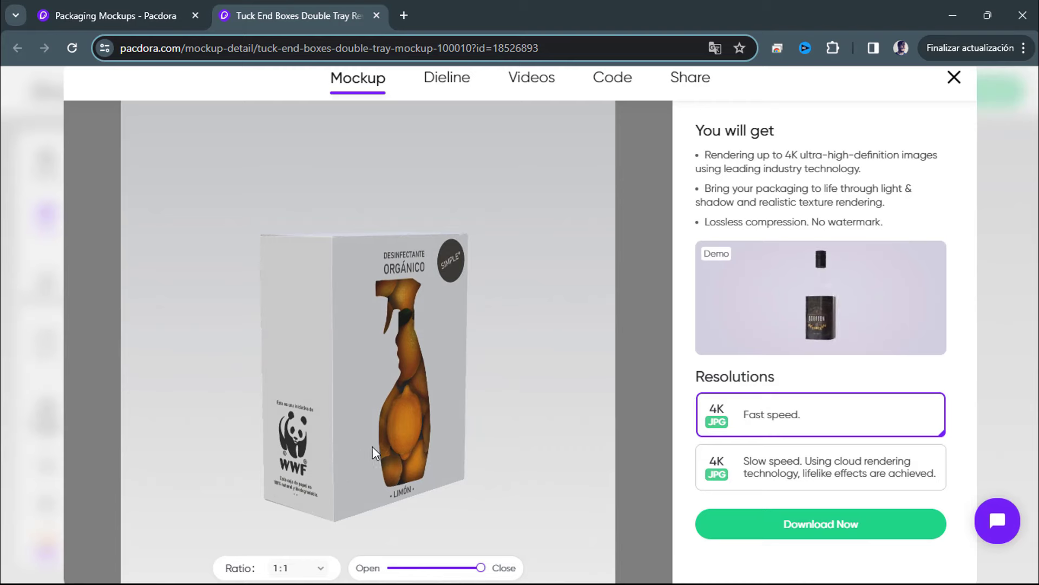
mouse_move(394, 434)
mouse_down()
mouse_move(405, 425)
mouse_move(457, 541)
mouse_move(425, 568)
mouse_move(386, 569)
mouse_up()
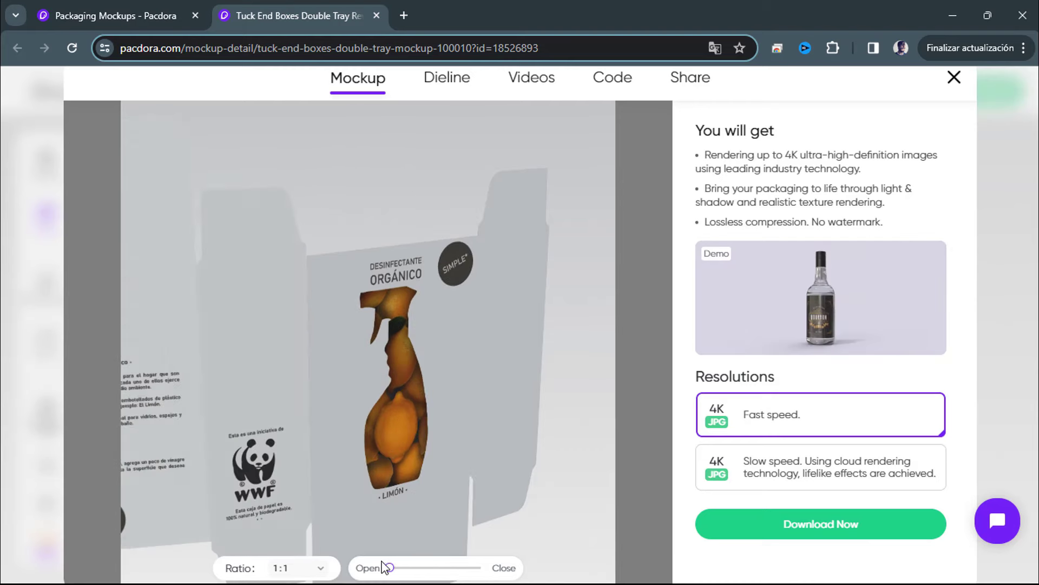
click(460, 81)
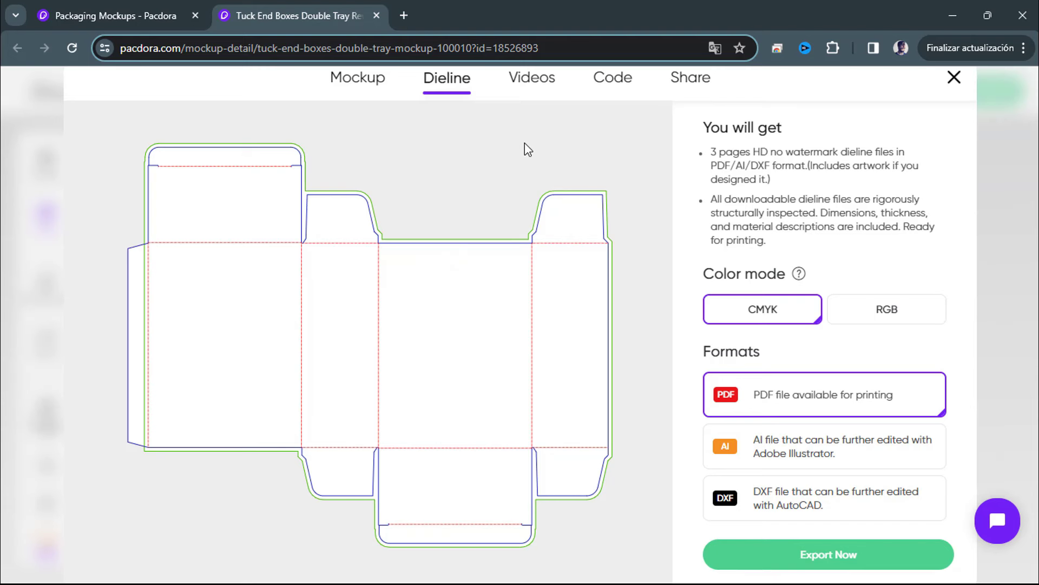
Review the Code and Share export options while rotating the box to its front, WWF side and back
click(612, 78)
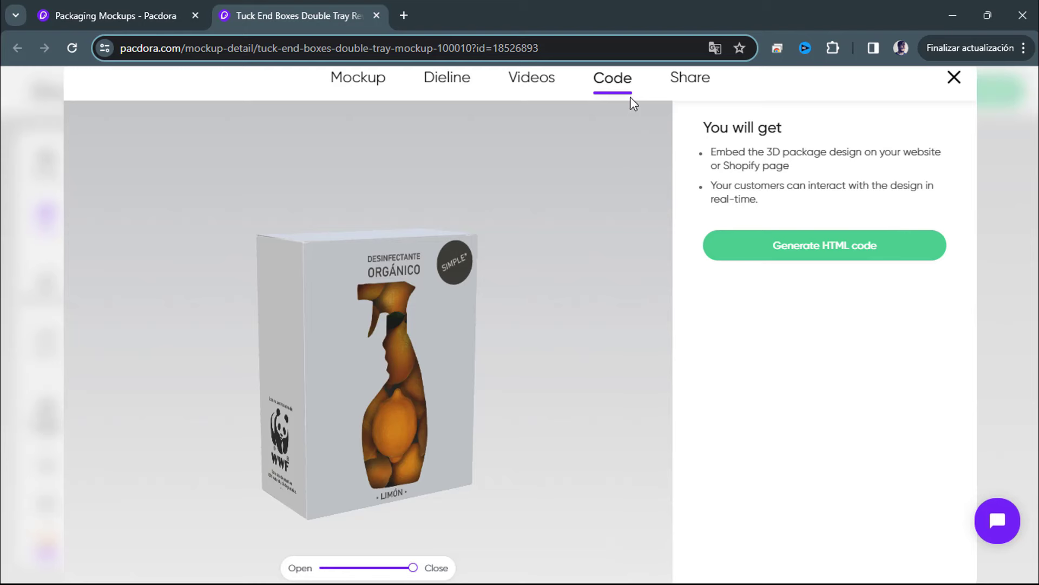
drag(411, 385, 356, 388)
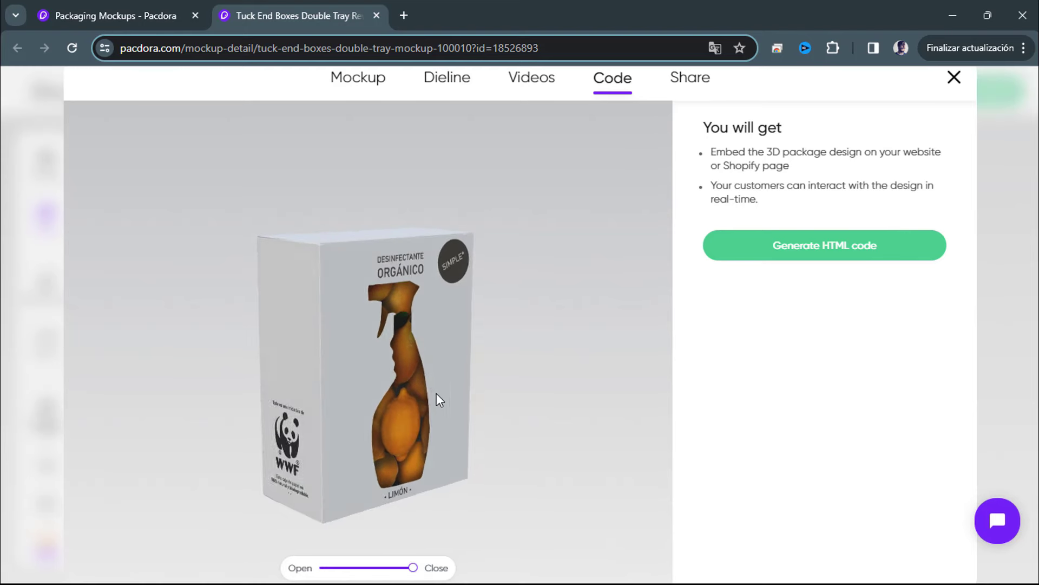
drag(356, 388, 444, 393)
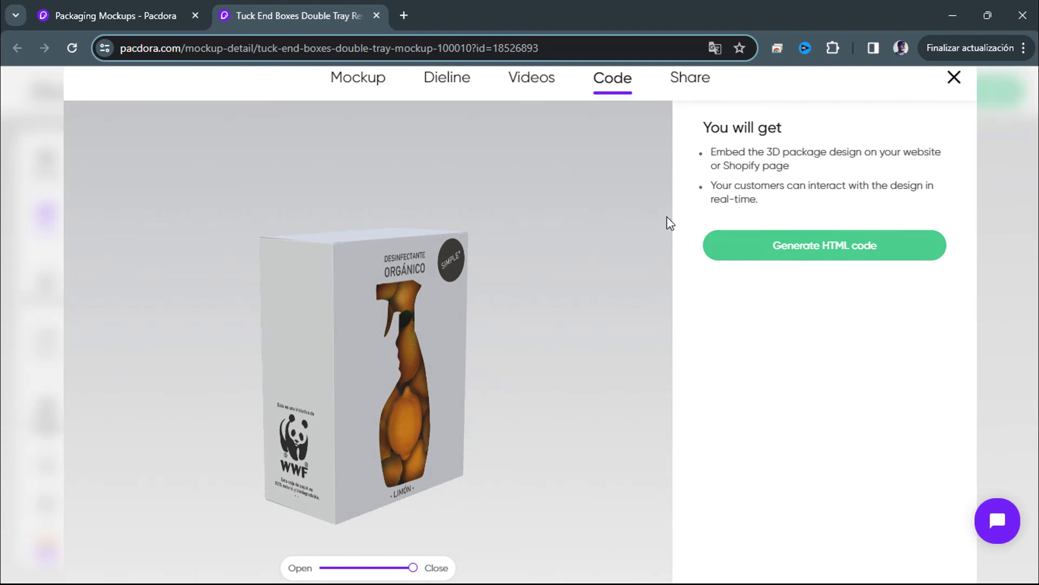
click(693, 93)
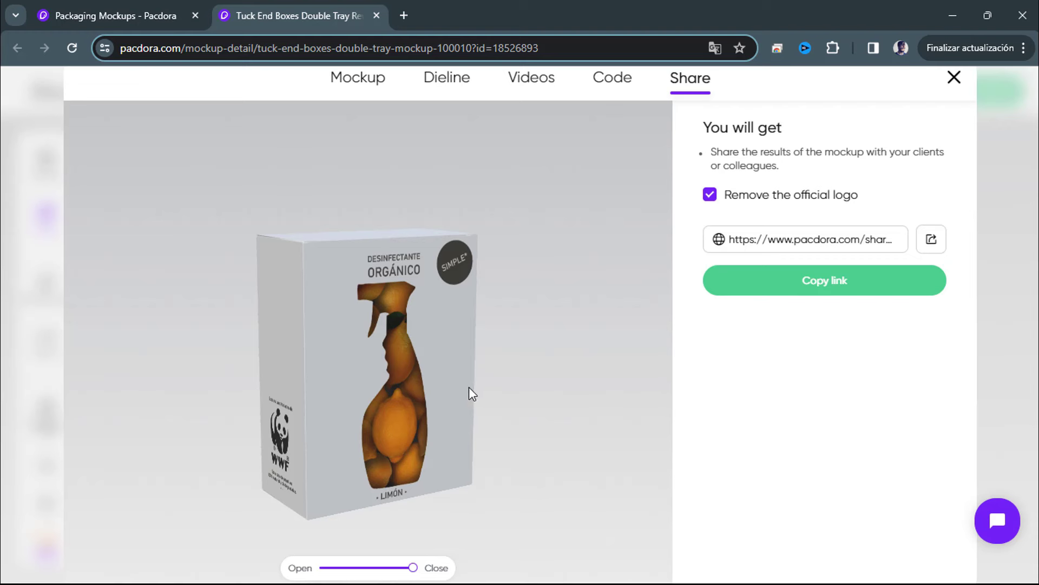
mouse_move(446, 374)
mouse_down()
mouse_move(453, 398)
mouse_move(506, 391)
mouse_up()
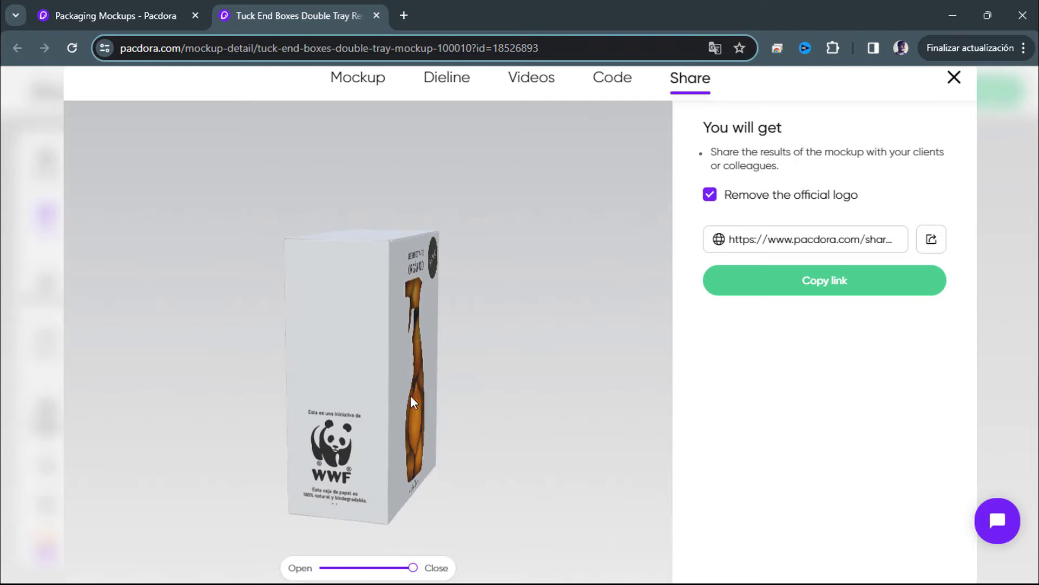
mouse_move(413, 398)
mouse_down()
mouse_move(515, 398)
mouse_move(303, 367)
mouse_move(521, 374)
mouse_up()
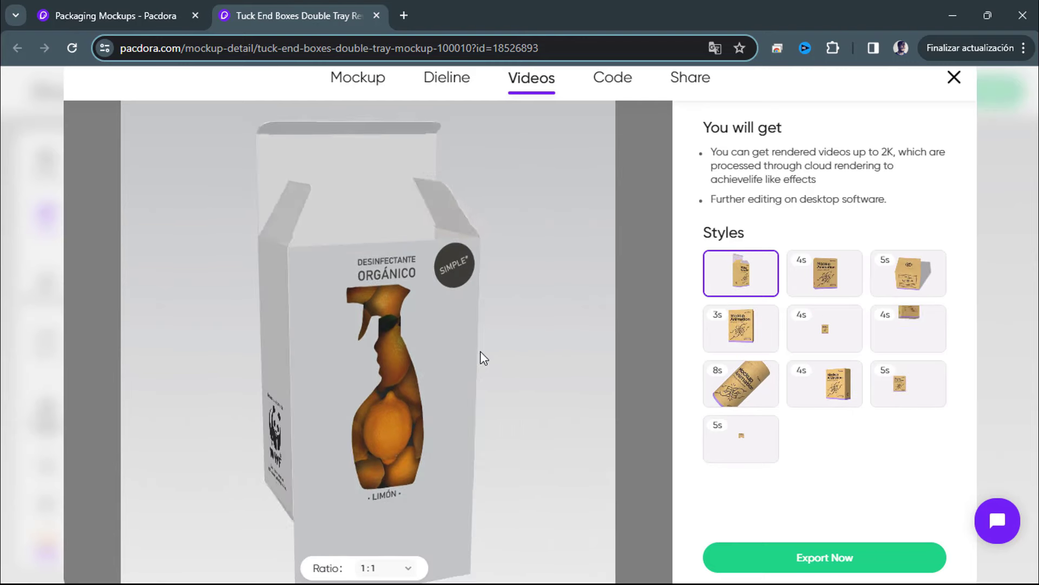
Preview several video animation styles (3s, 4s, 5s, 8s), then close the export window
click(810, 287)
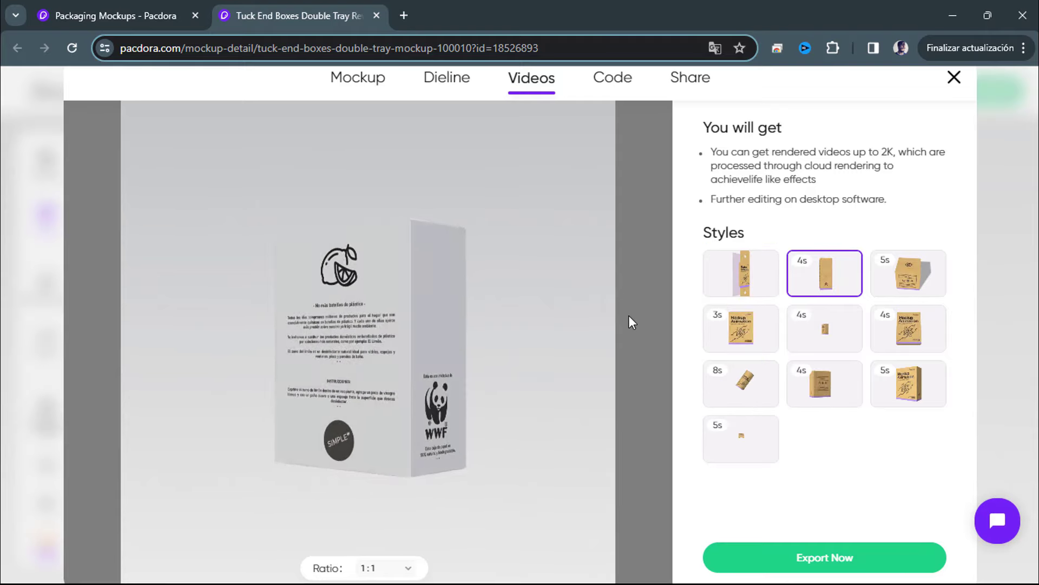
click(908, 286)
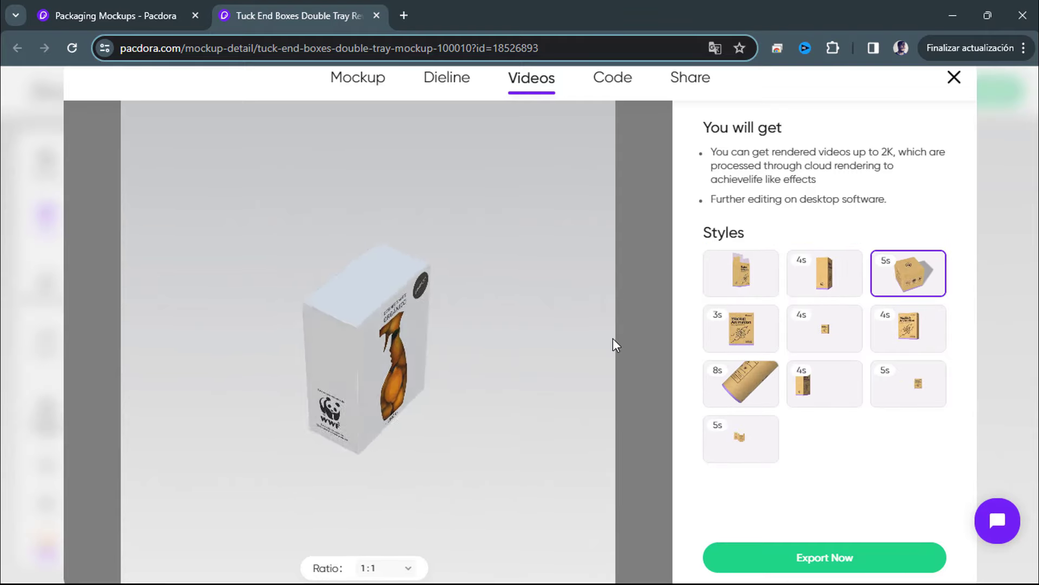
click(706, 338)
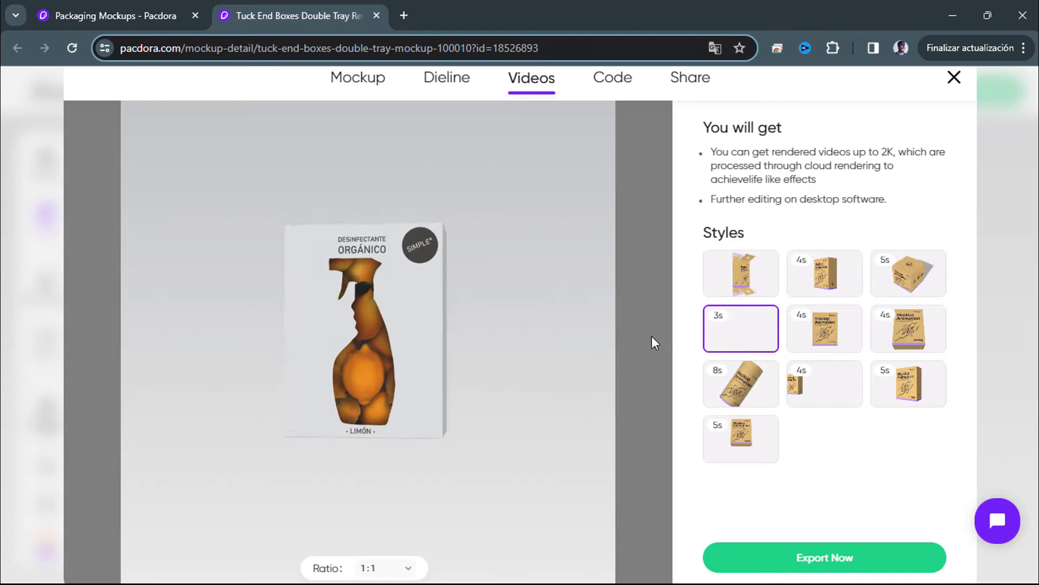
click(824, 328)
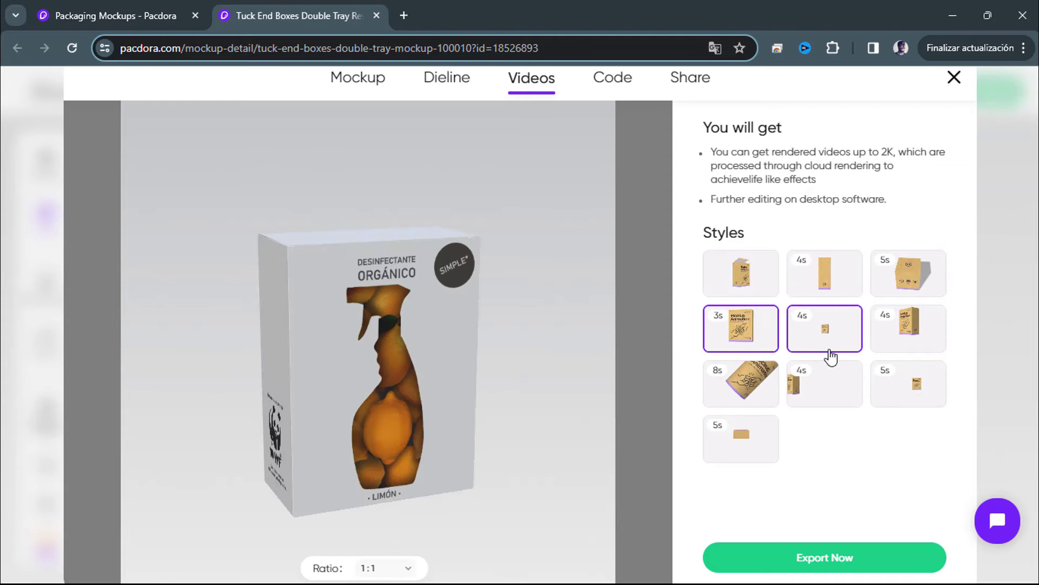
click(905, 342)
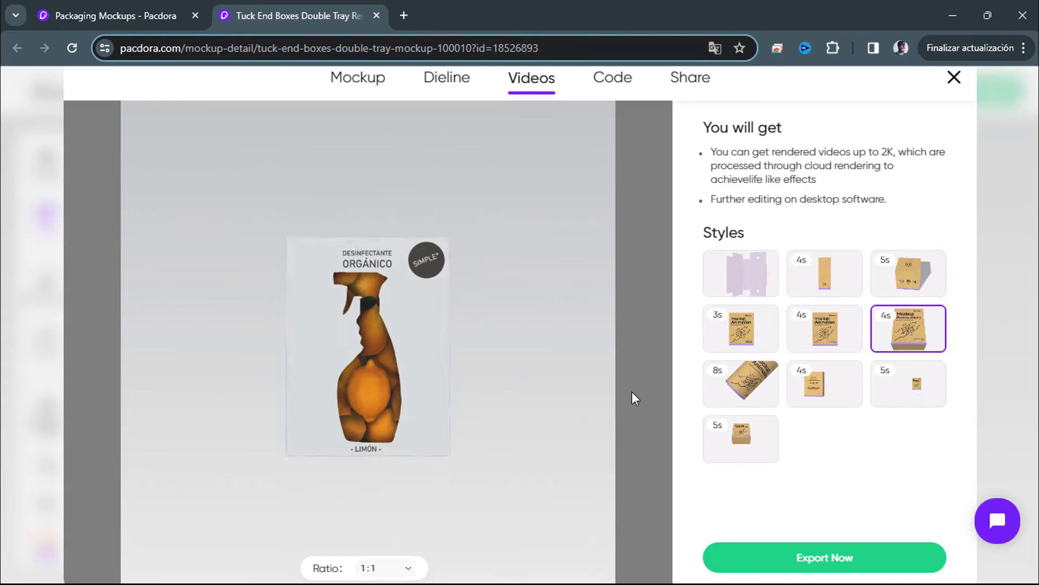
click(747, 384)
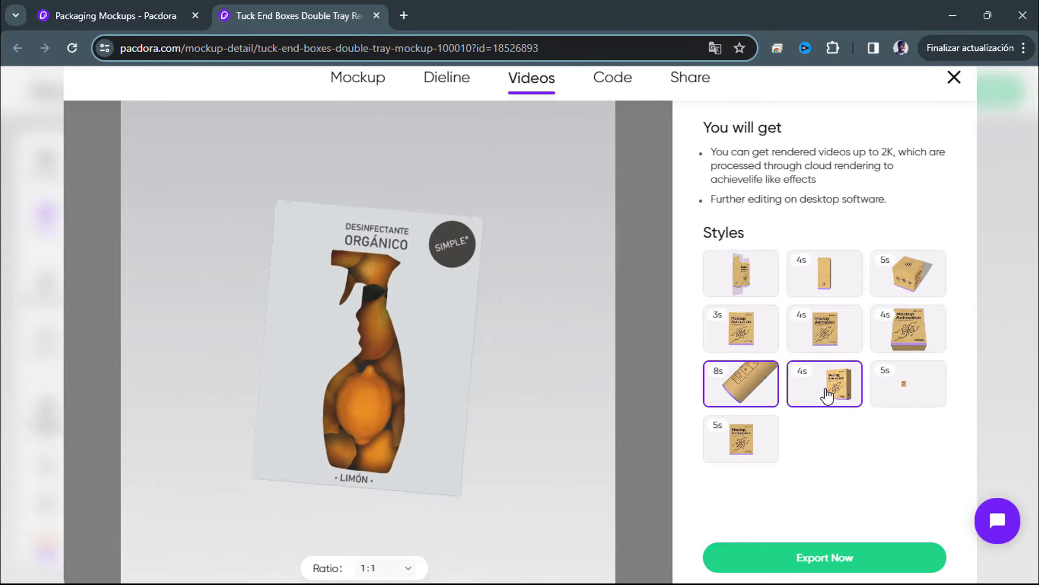
click(823, 385)
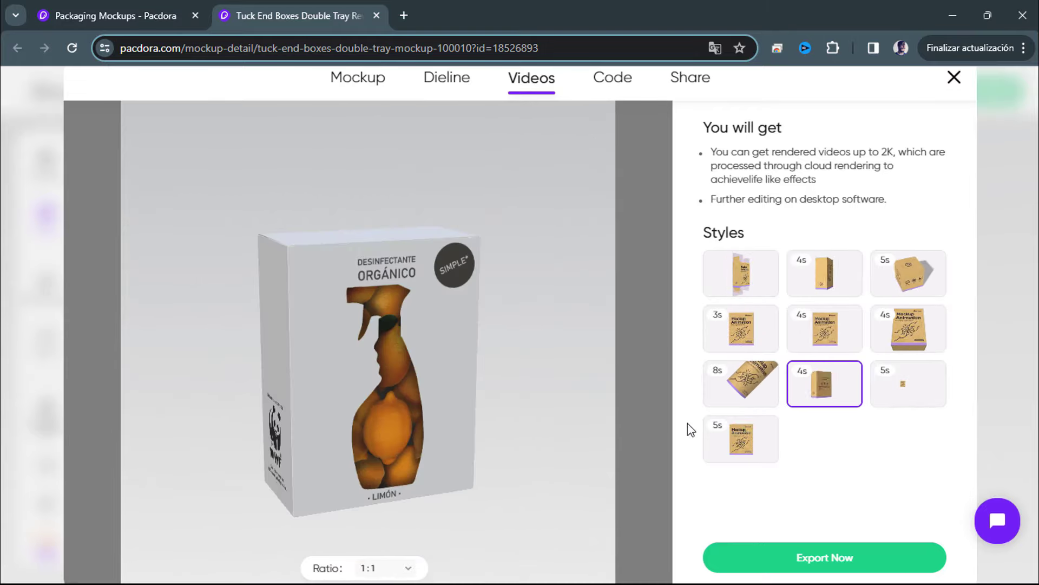
key(Escape)
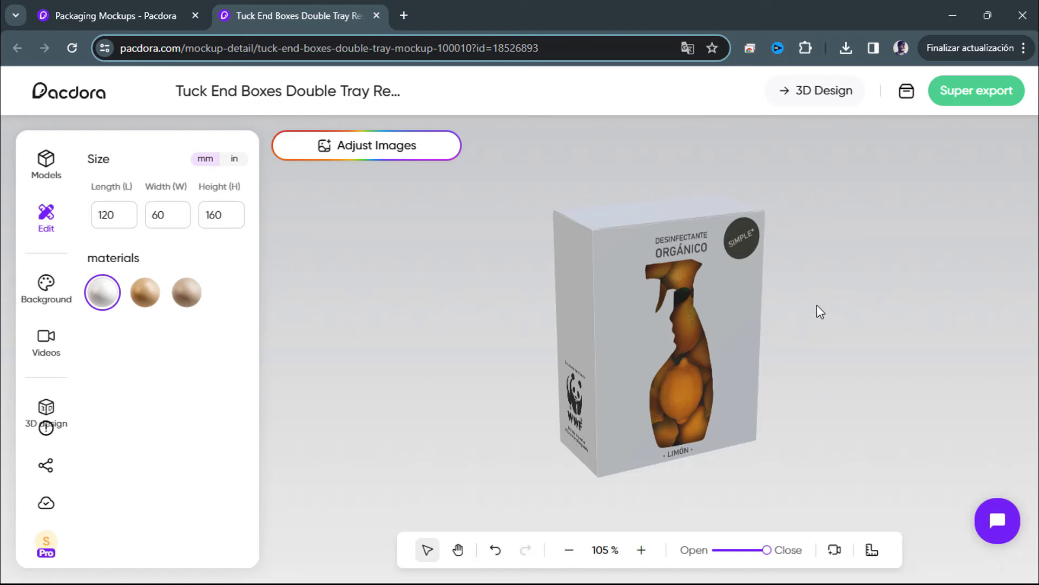
Rotate the lemon box between front and angled views, then open it in the 3D scene designer
mouse_move(730, 301)
mouse_down()
mouse_move(628, 301)
mouse_move(760, 297)
mouse_up()
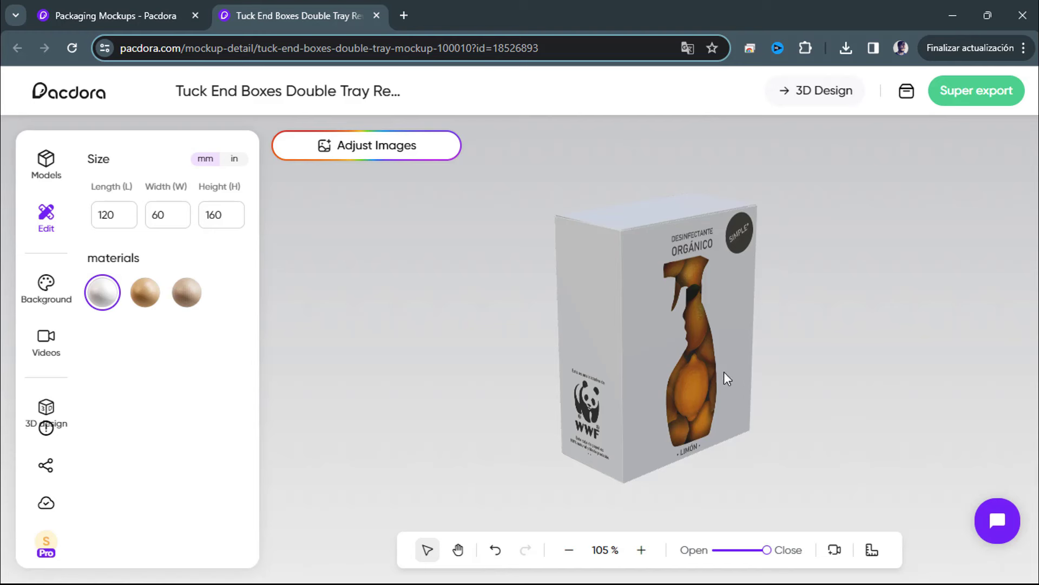
mouse_move(723, 371)
mouse_down()
mouse_move(630, 366)
mouse_move(700, 371)
mouse_up()
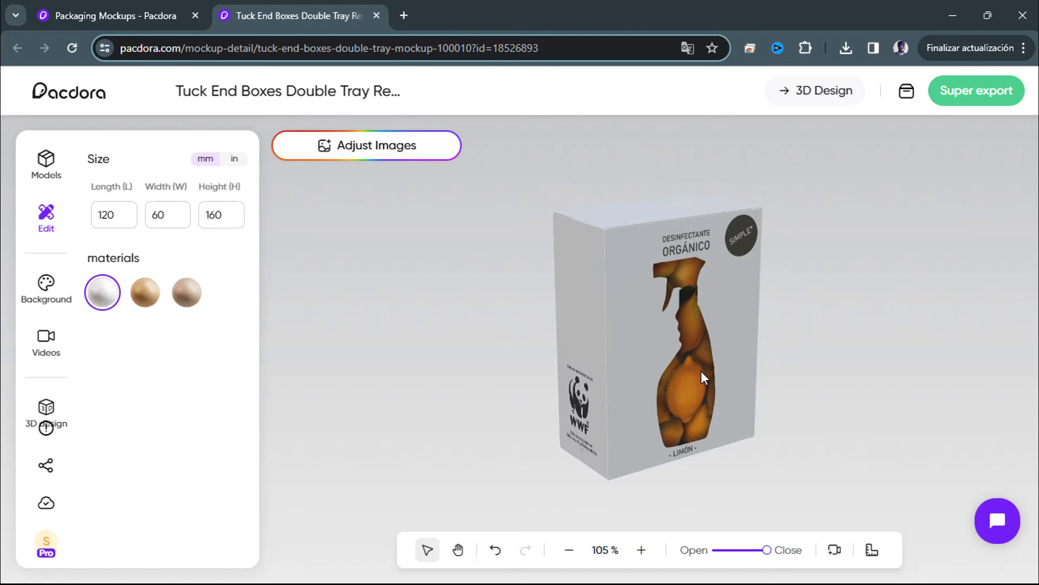
click(824, 92)
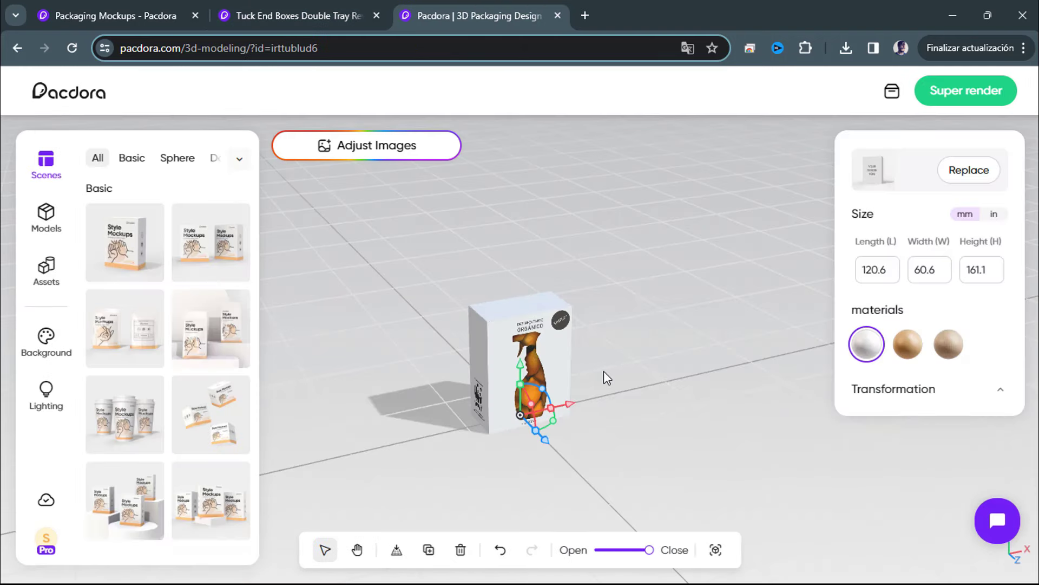
Deselect the box, orbit to a more frontal view, and apply the first Basic scene
click(603, 371)
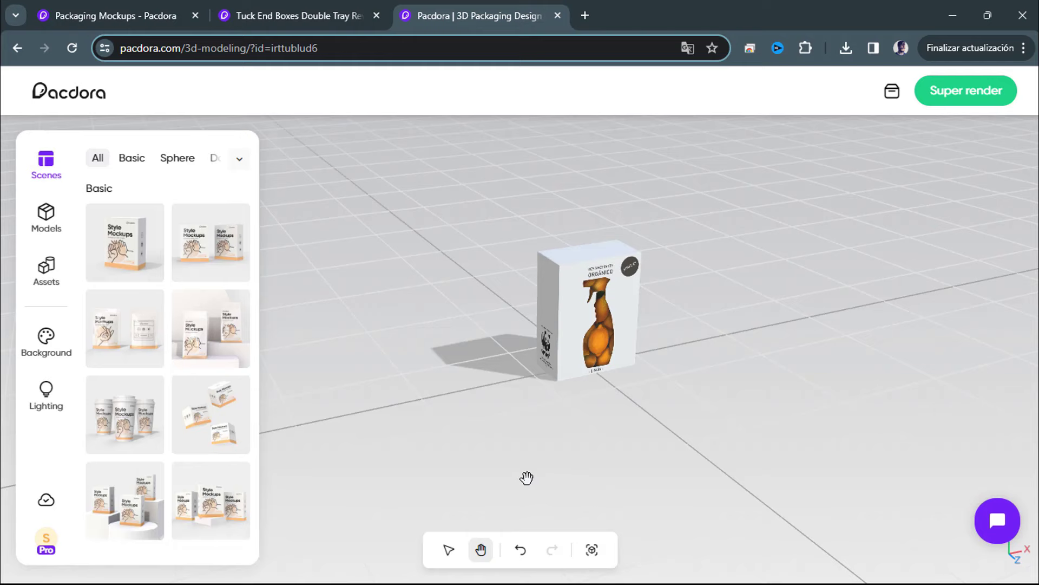
click(449, 550)
mouse_move(619, 313)
mouse_down()
mouse_move(575, 318)
mouse_move(722, 349)
mouse_up()
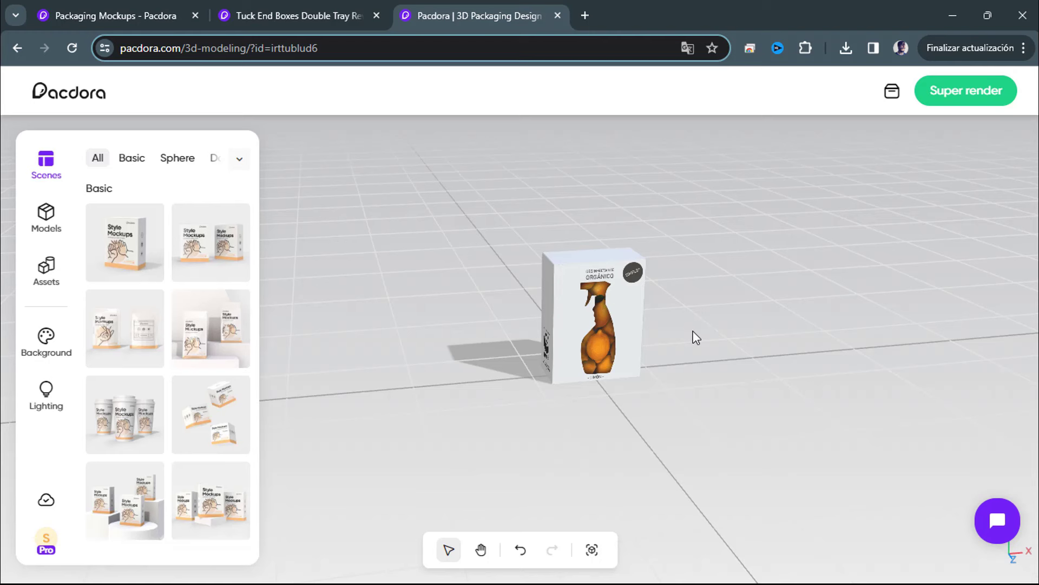
mouse_move(210, 328)
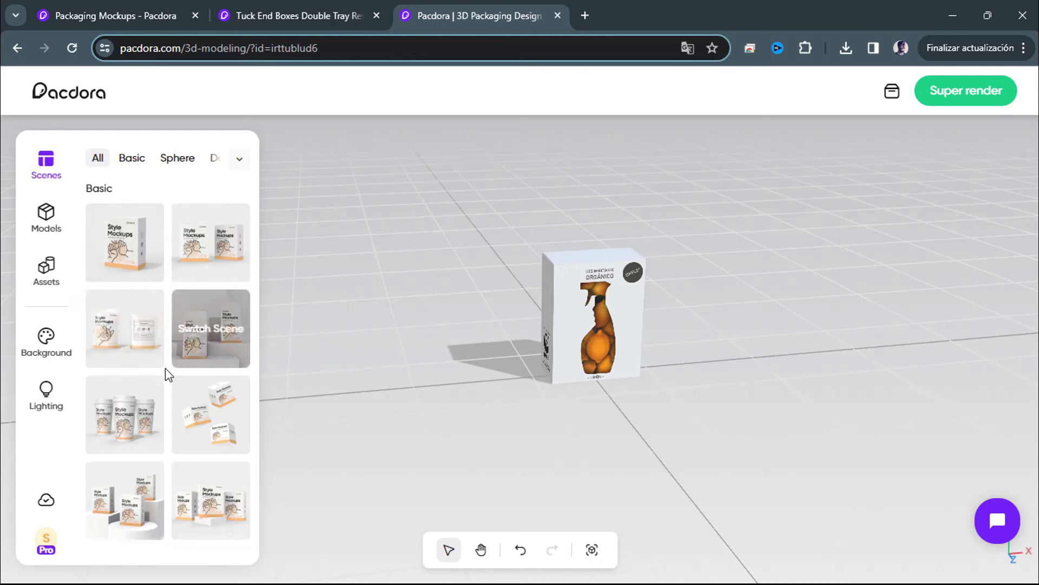
click(135, 258)
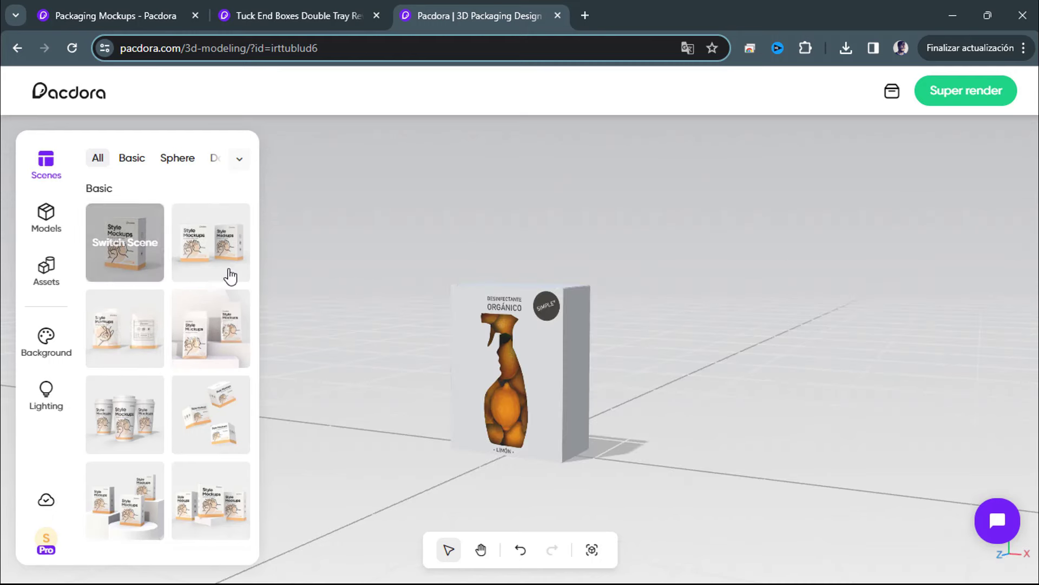
Preview the Super render options, then load the second Basic scene with two boxes
click(951, 107)
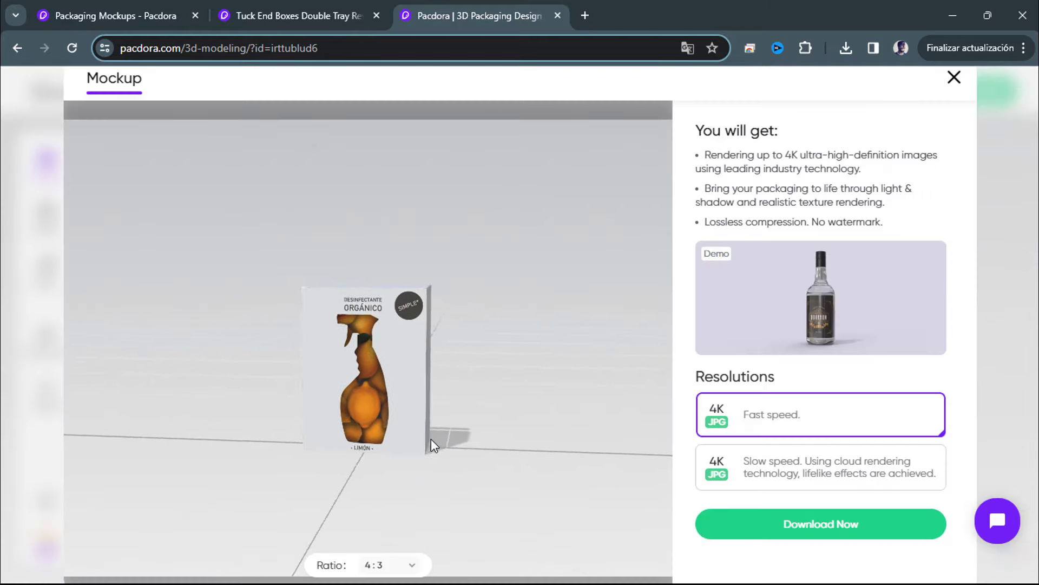
mouse_move(431, 439)
mouse_down()
mouse_move(360, 457)
mouse_move(317, 437)
mouse_move(397, 433)
mouse_move(402, 445)
mouse_up()
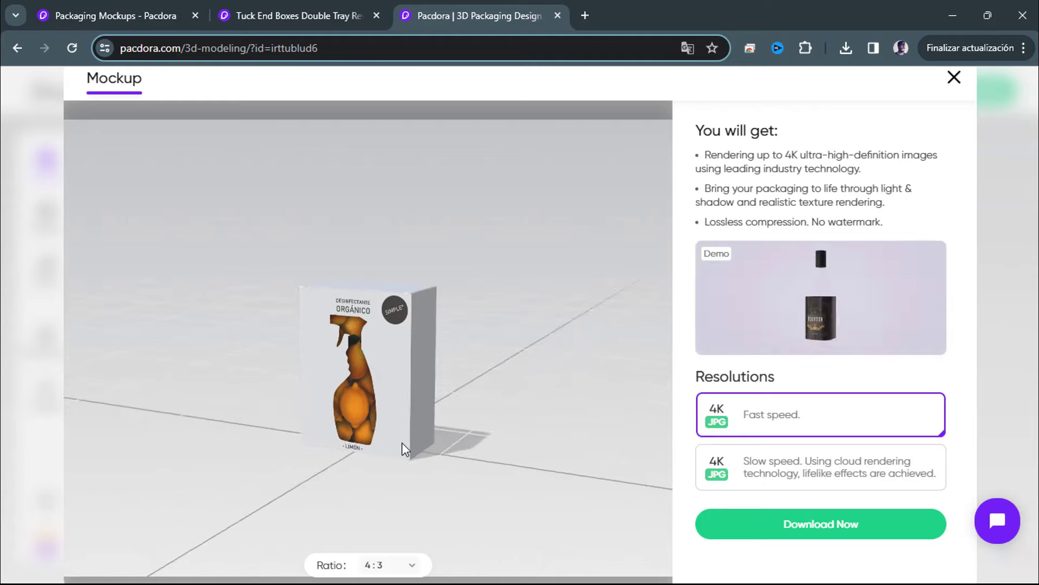
key(Escape)
click(229, 250)
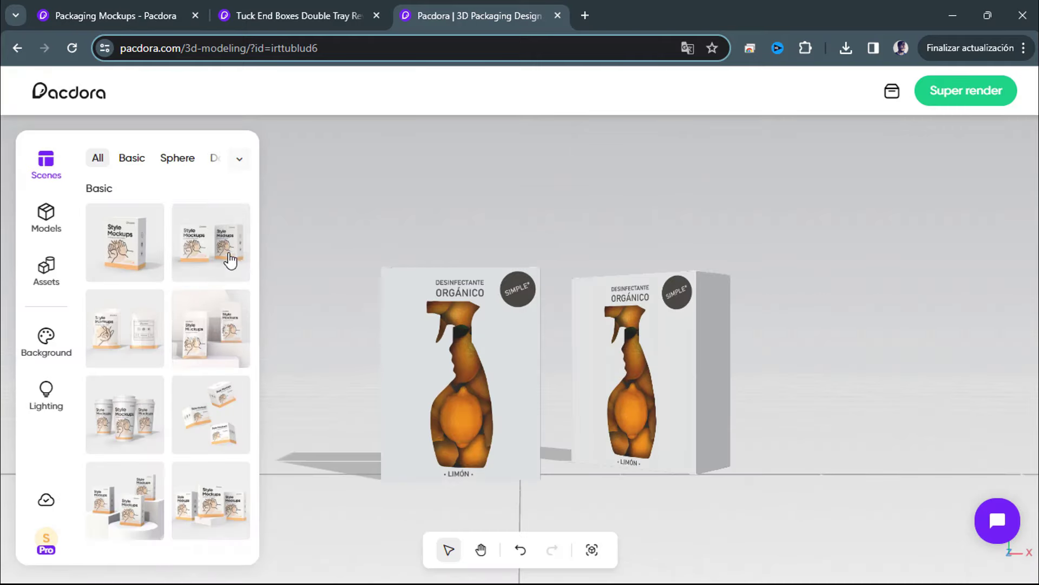
Load the arch scene with stepped platforms and try white/grey, green, orange/blue, pink and purple colours
click(224, 343)
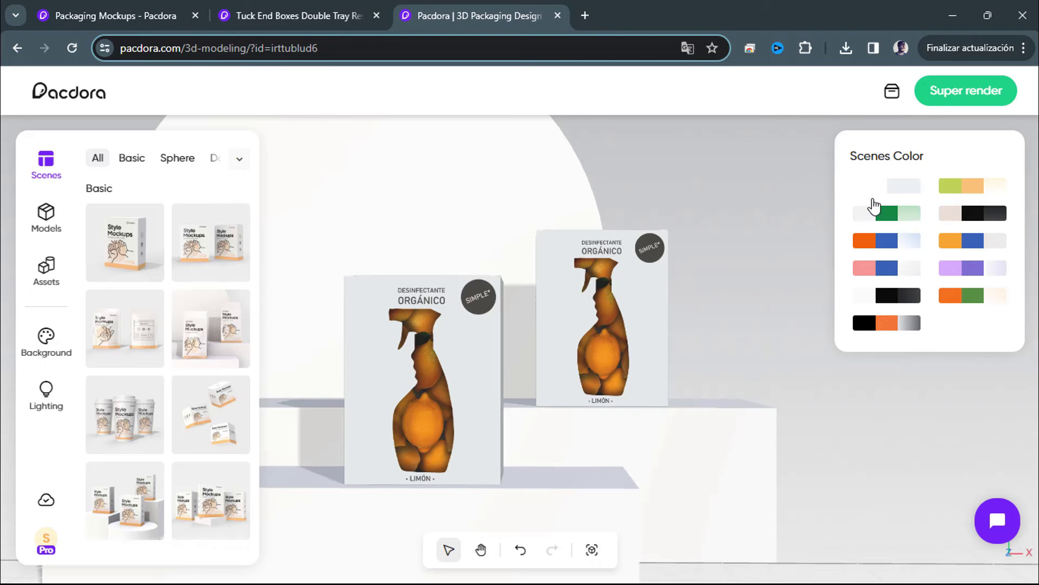
click(894, 190)
click(888, 220)
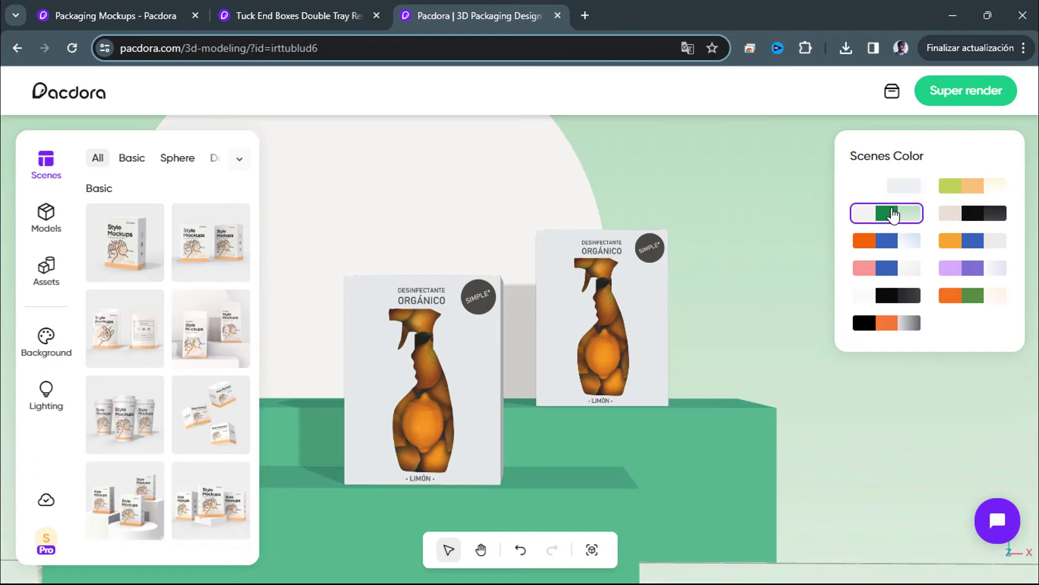
click(890, 246)
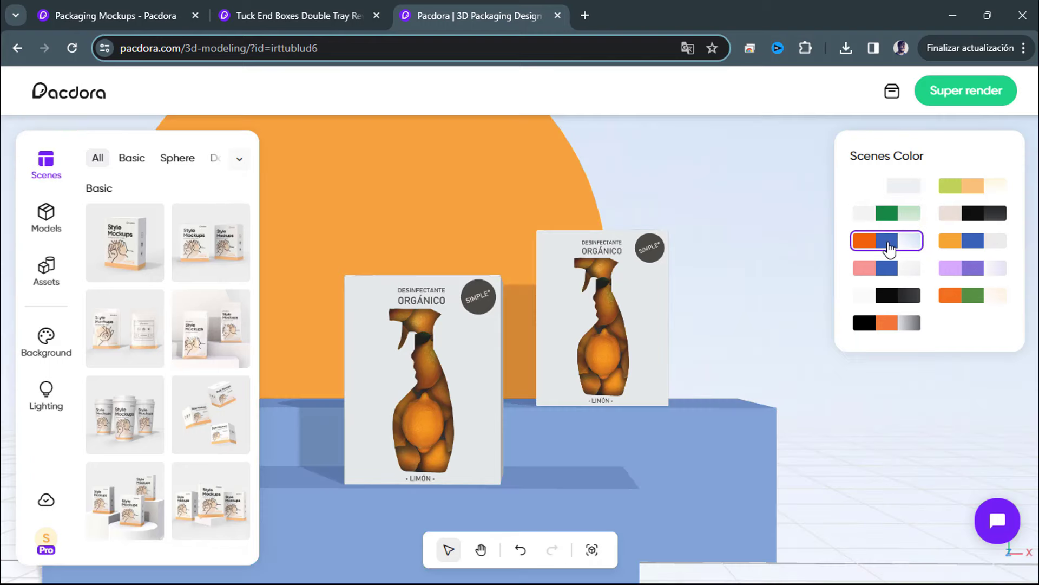
click(890, 277)
click(967, 276)
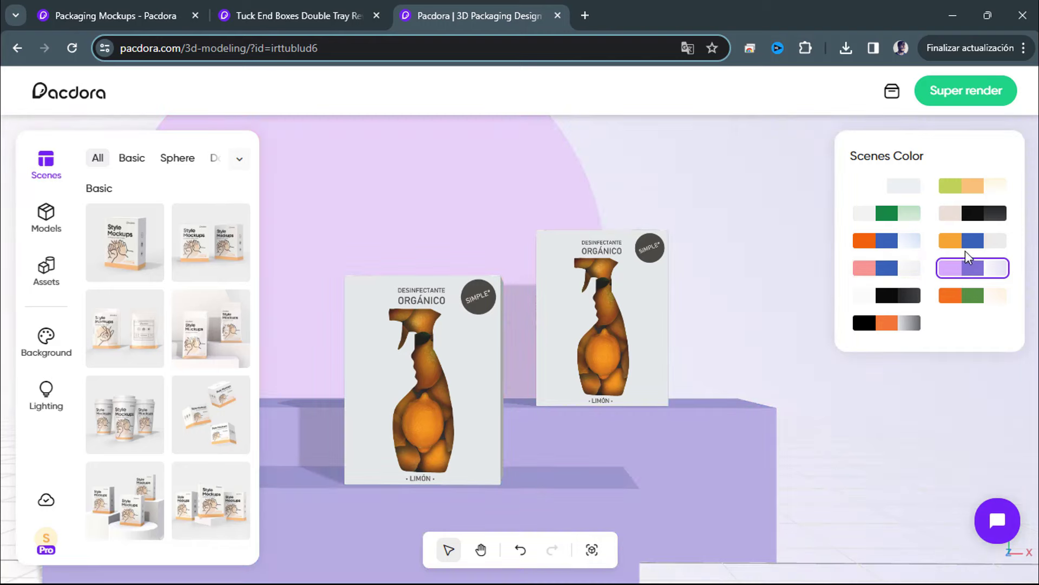
Settle on the orange backdrop with green platforms and scroll the Scenes list down to Sphere
click(968, 247)
click(971, 213)
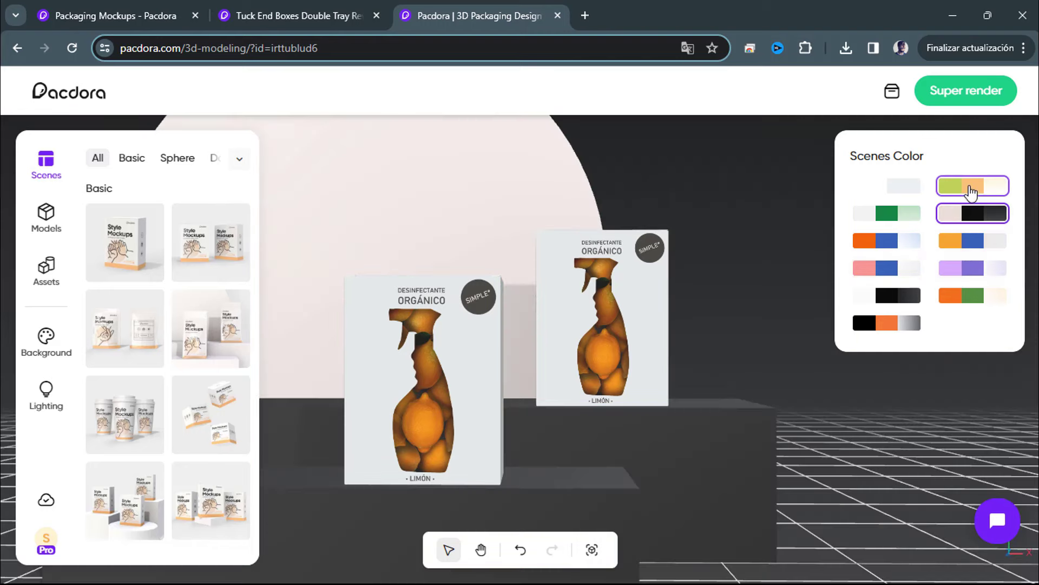
click(972, 191)
click(967, 297)
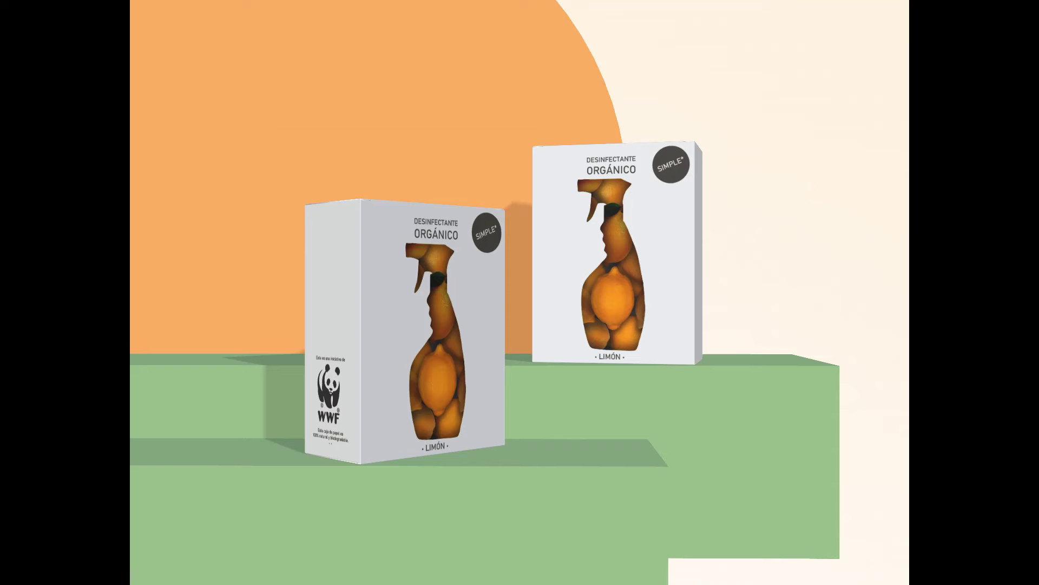
scroll(209, 263, down, 2)
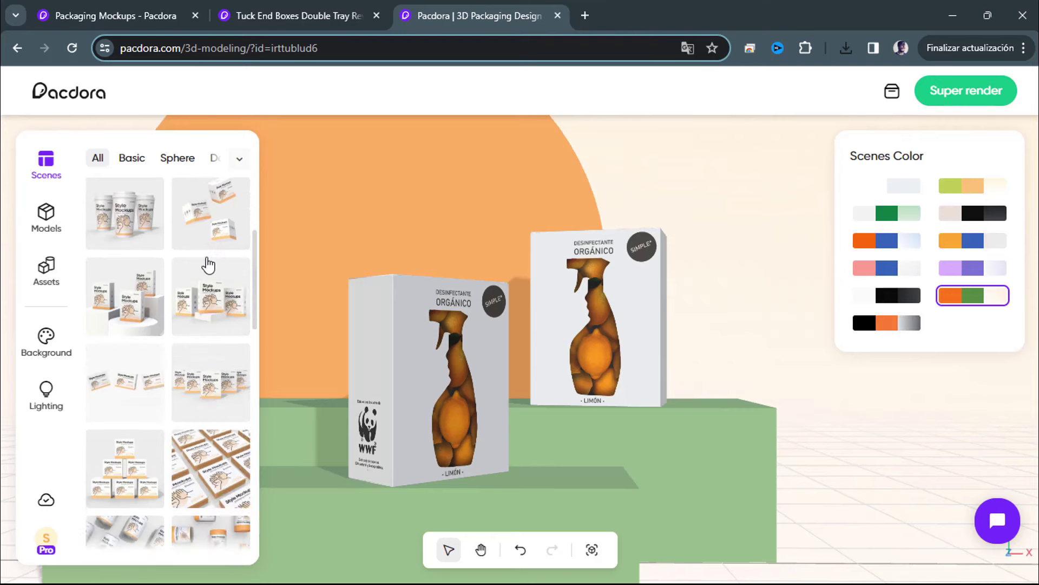
scroll(209, 264, down, 3)
scroll(203, 284, down, 2)
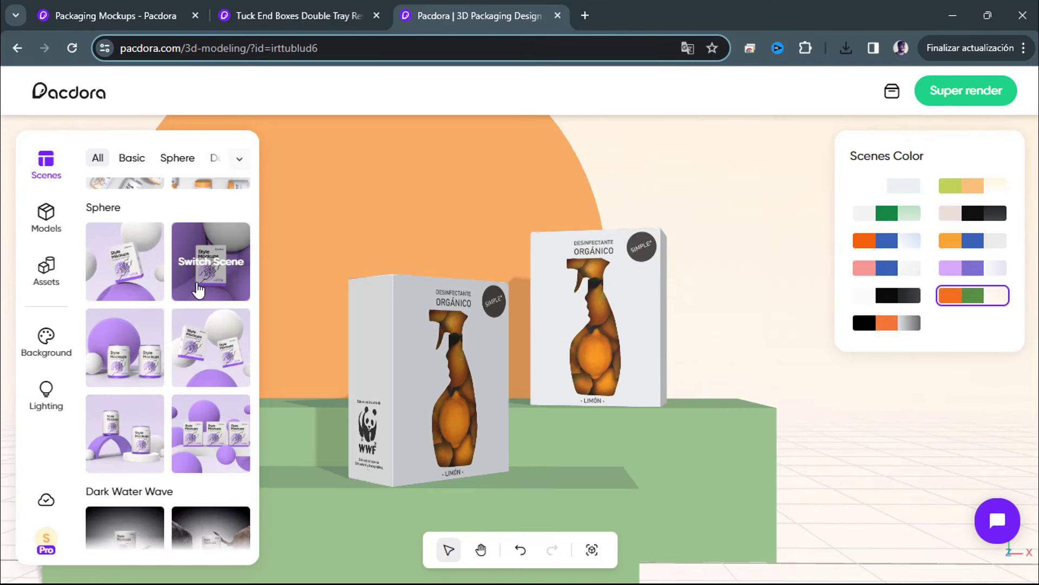
Load a Sphere scene, rotate the box to its side, then switch to the Leaf scene
click(198, 291)
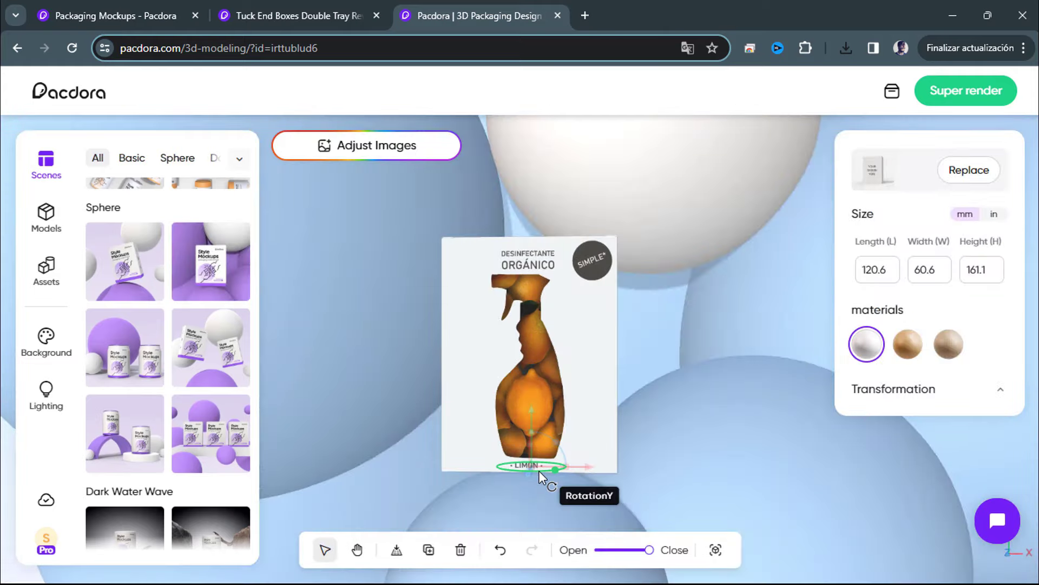
drag(543, 472, 621, 469)
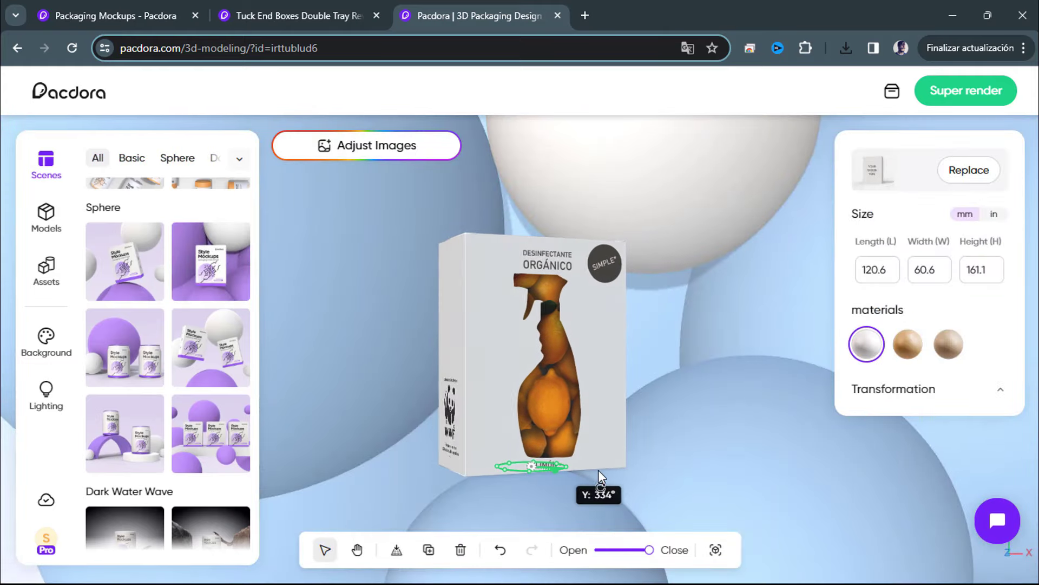
click(211, 347)
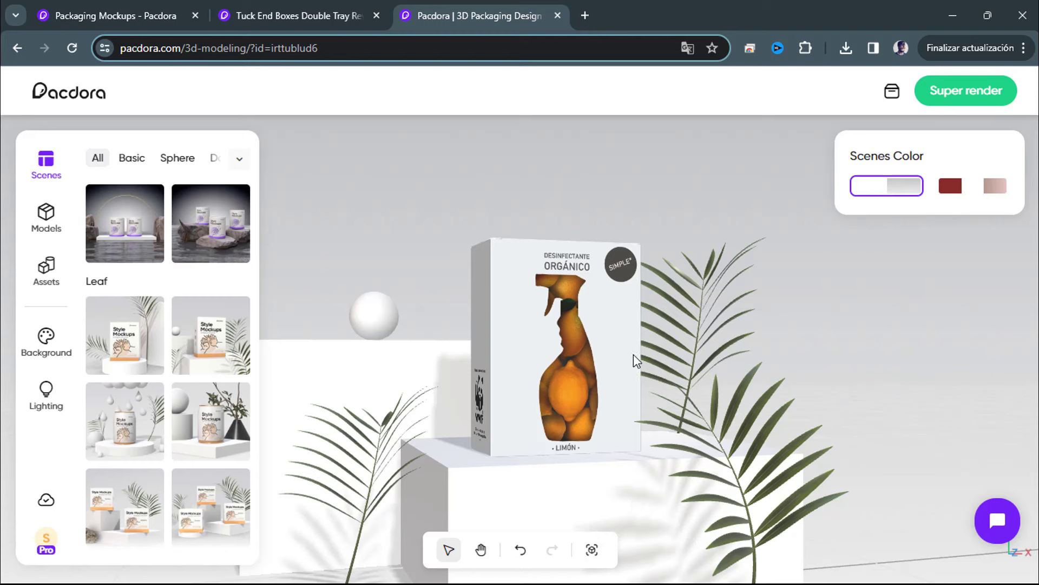
Select the small white sphere and replace it with the potted plant in a glass vase
click(399, 363)
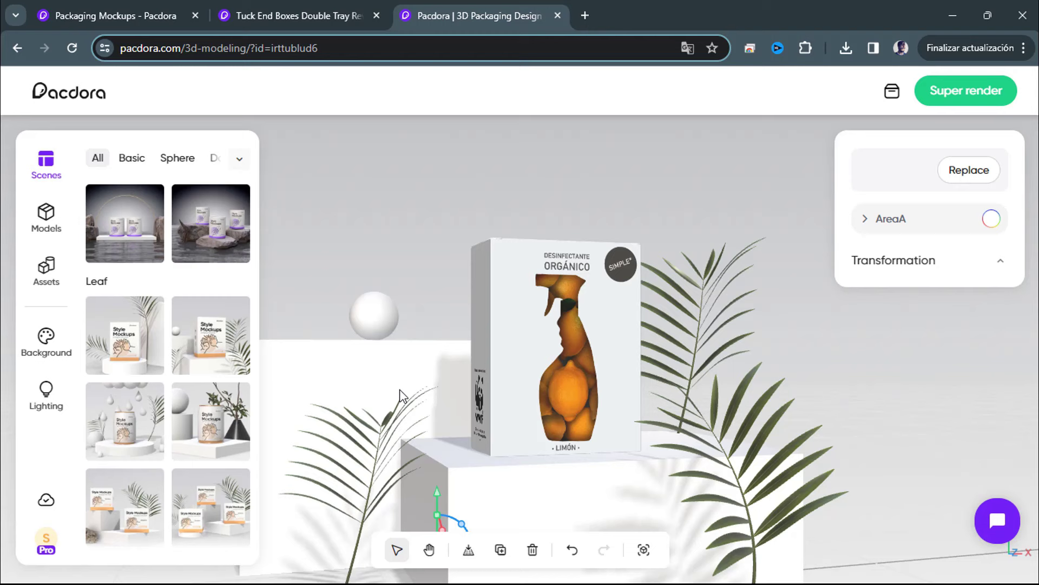
click(500, 503)
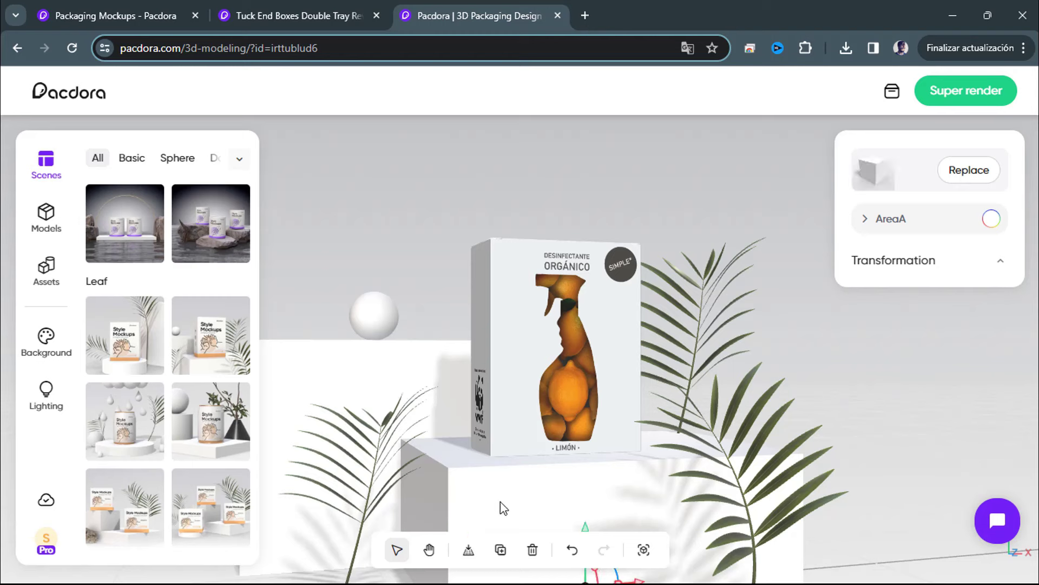
click(367, 330)
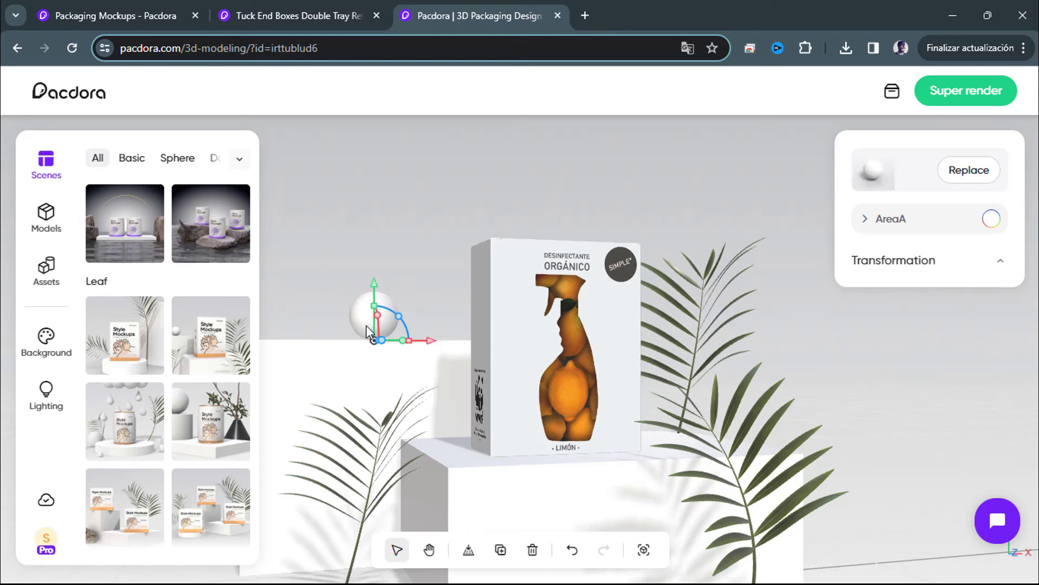
click(956, 181)
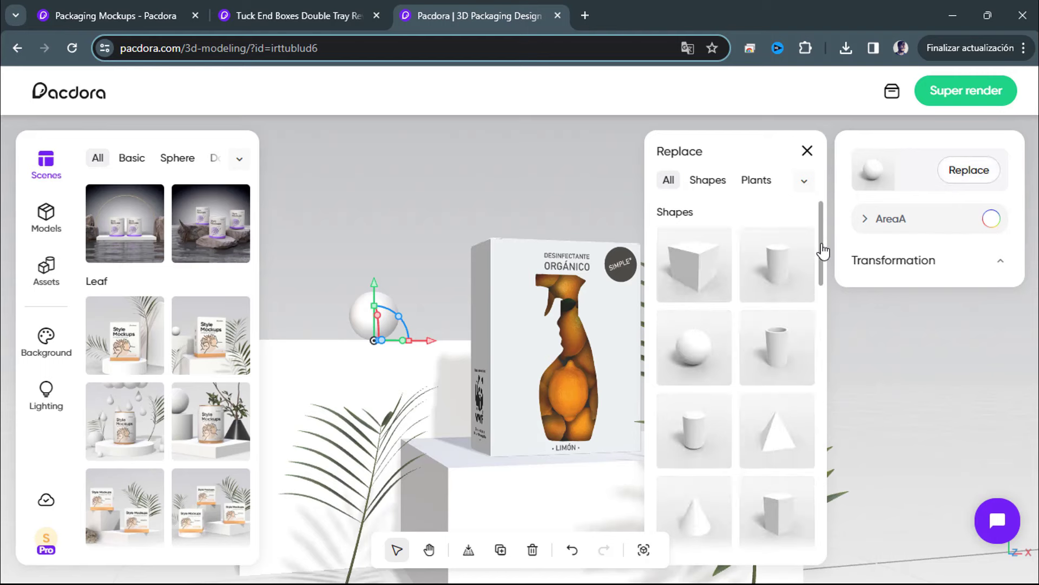
drag(823, 250, 820, 379)
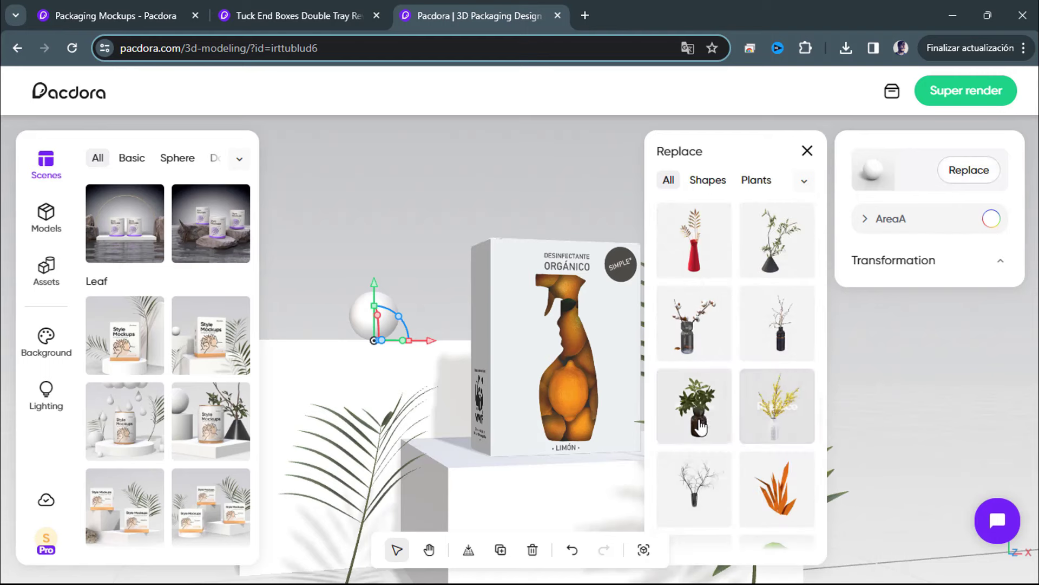
click(698, 425)
Set the potted plant's scale values to 0.3
click(890, 487)
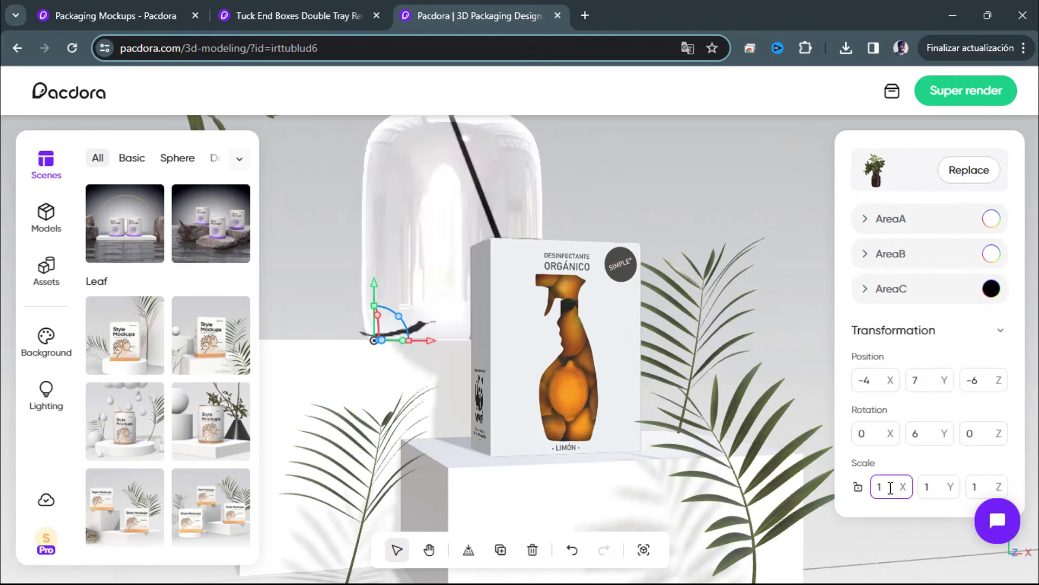
text(0.1)
key(Return)
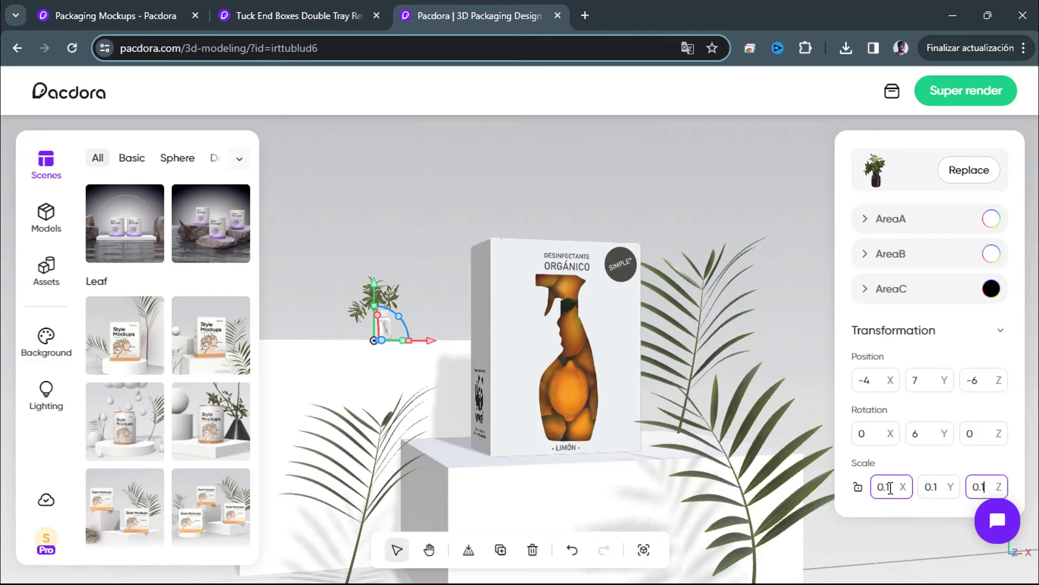
text(3)
key(shift+Tab)
text(0.3)
key(shift+Tab)
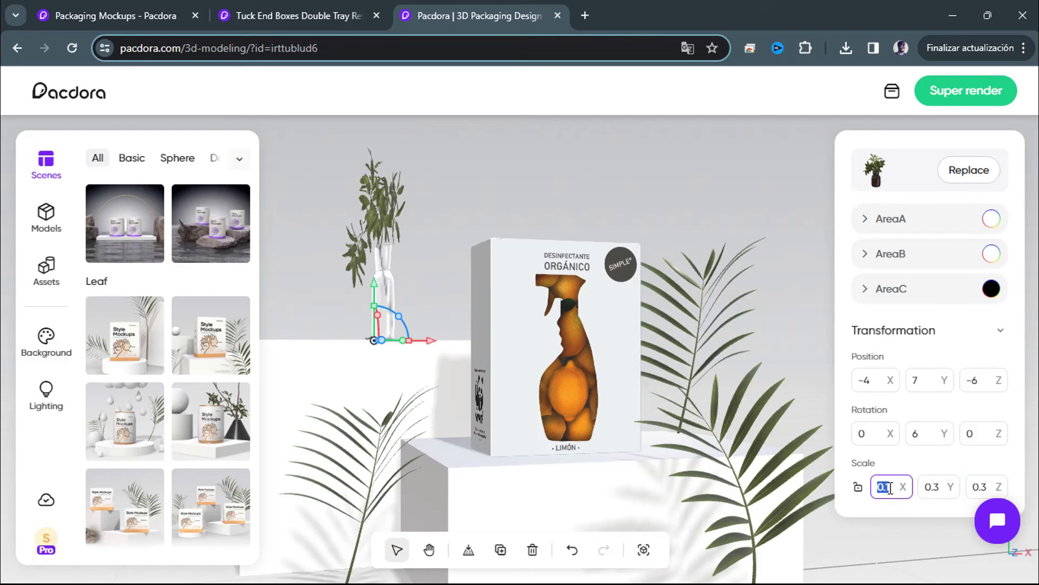
text(0.3)
key(Tab)
Try the pink colours, restore white and grey, then download the 4K JPG render
click(827, 210)
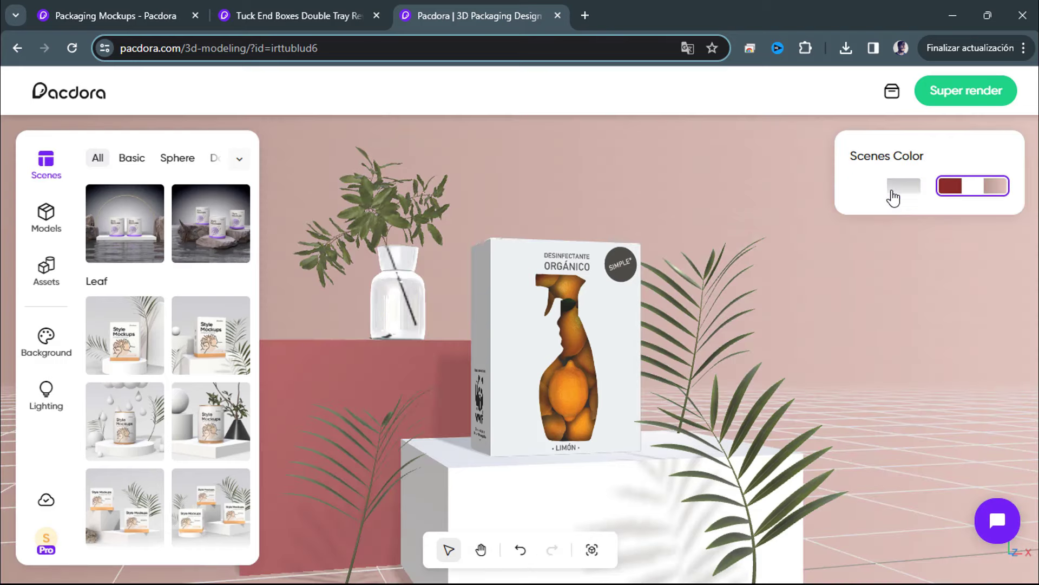
click(893, 196)
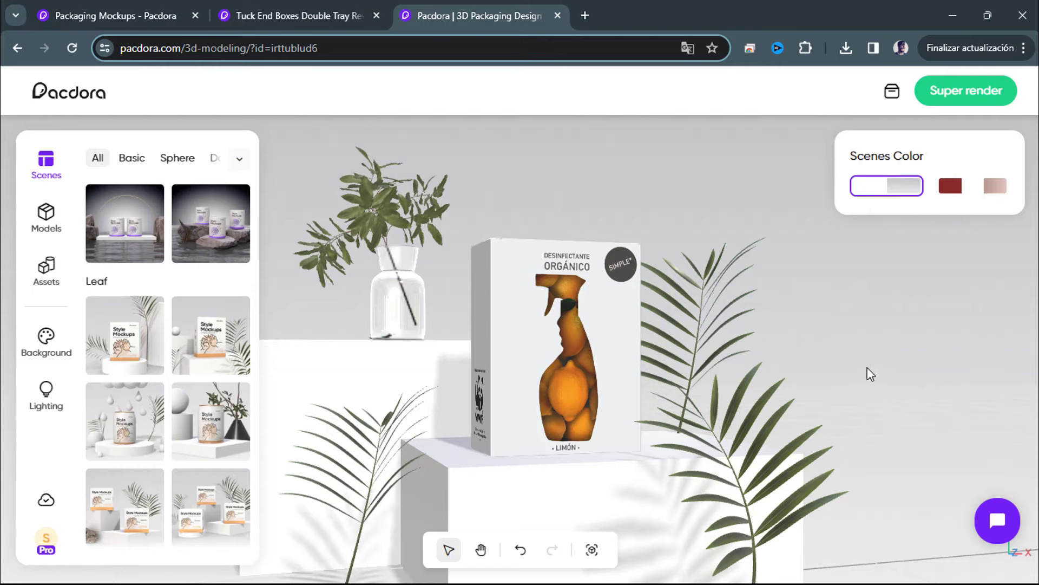
click(967, 93)
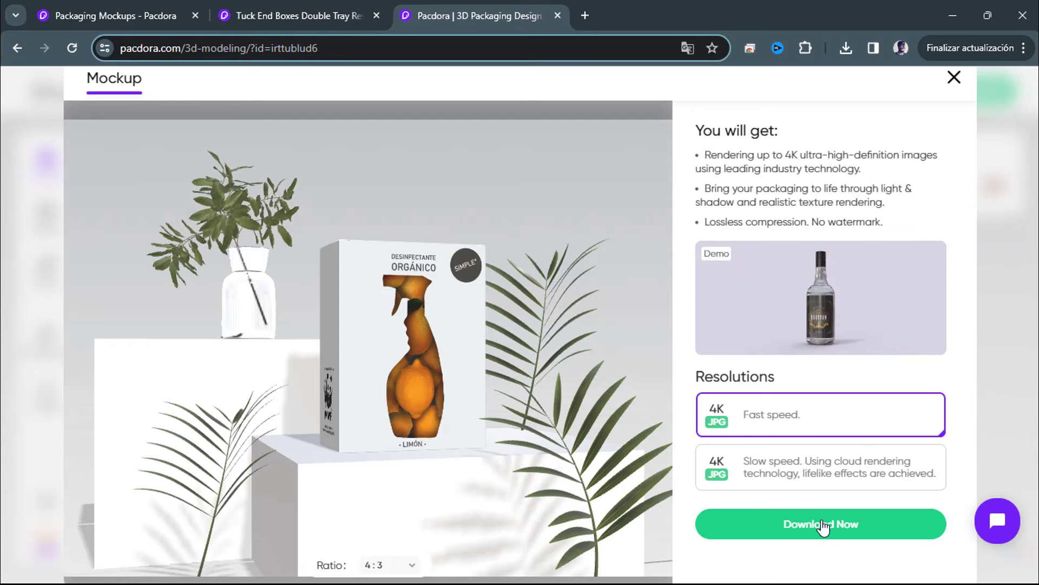
click(875, 524)
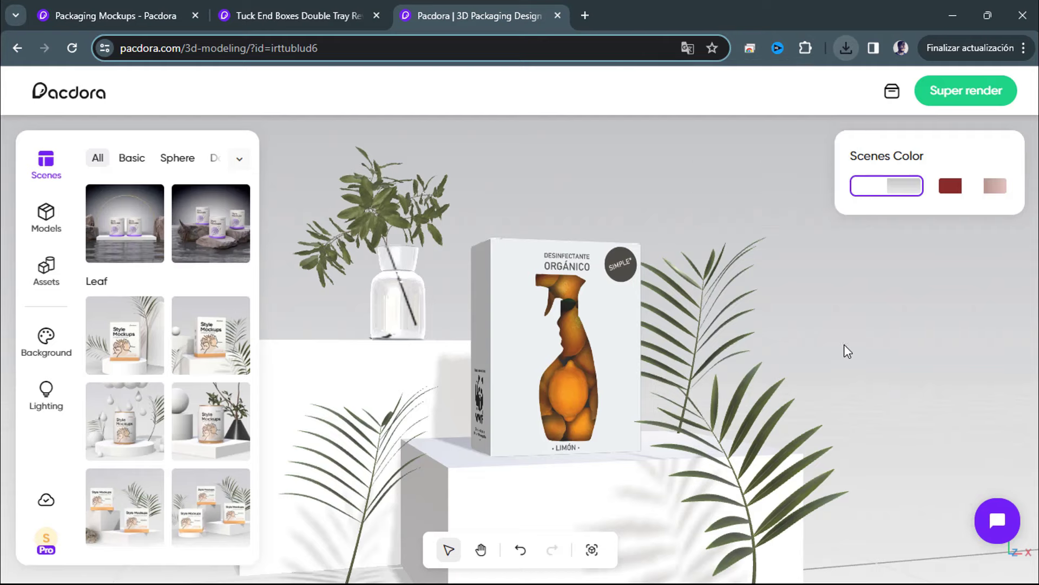